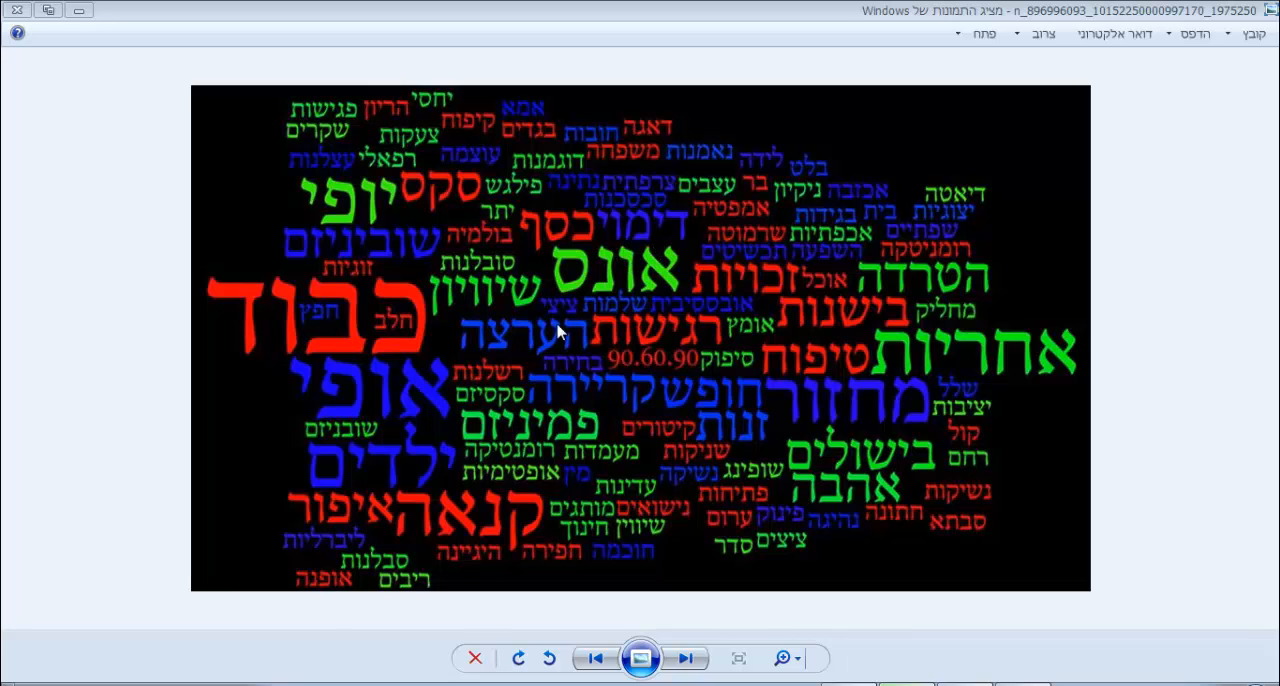
View the two sample Hebrew word cloud images in the photo viewer.
{"action": "left_click", "coordinate": [596, 660]}
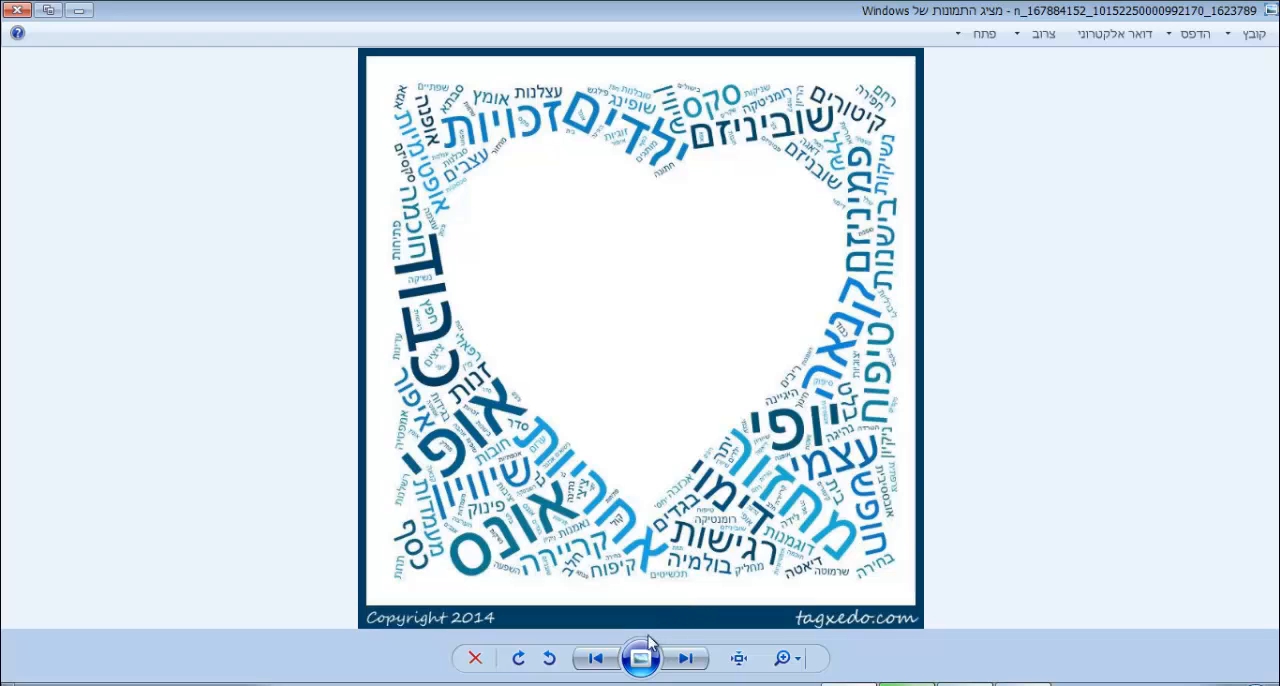
{"action": "left_click", "coordinate": [596, 660]}
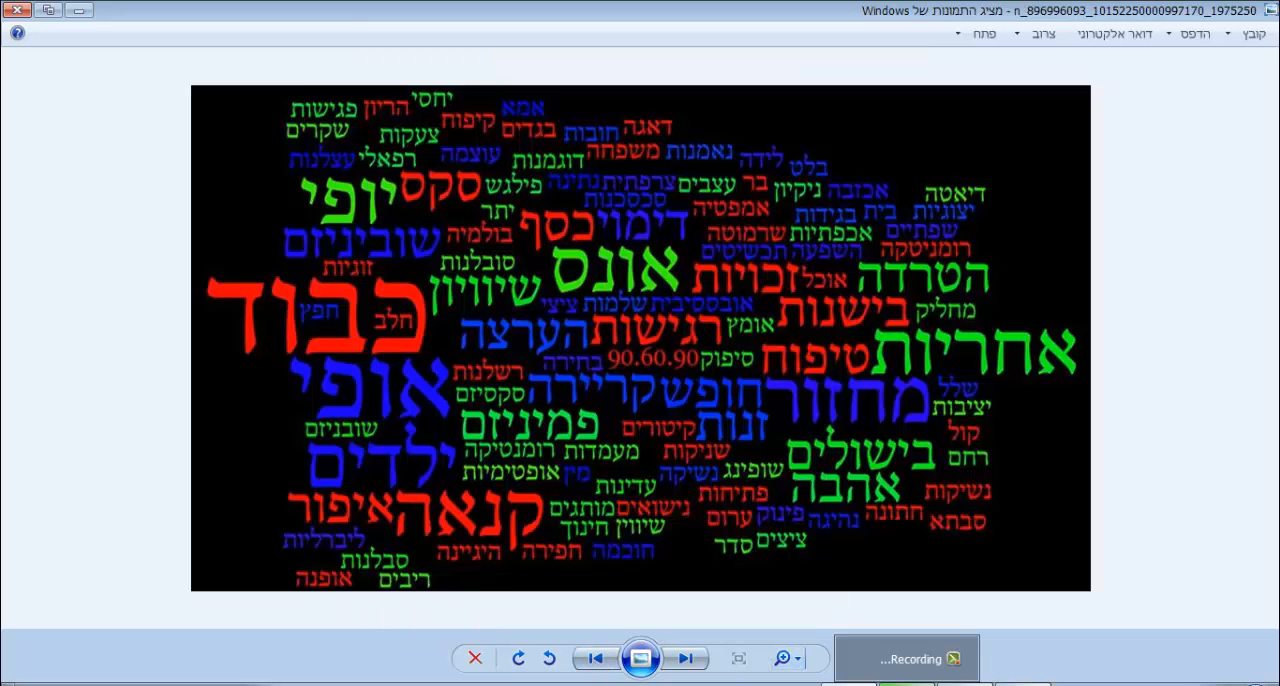
Switch to the browser, search Google for wordle, and open the Create page on wordle.net.
{"action": "left_click", "coordinate": [1000, 659]}
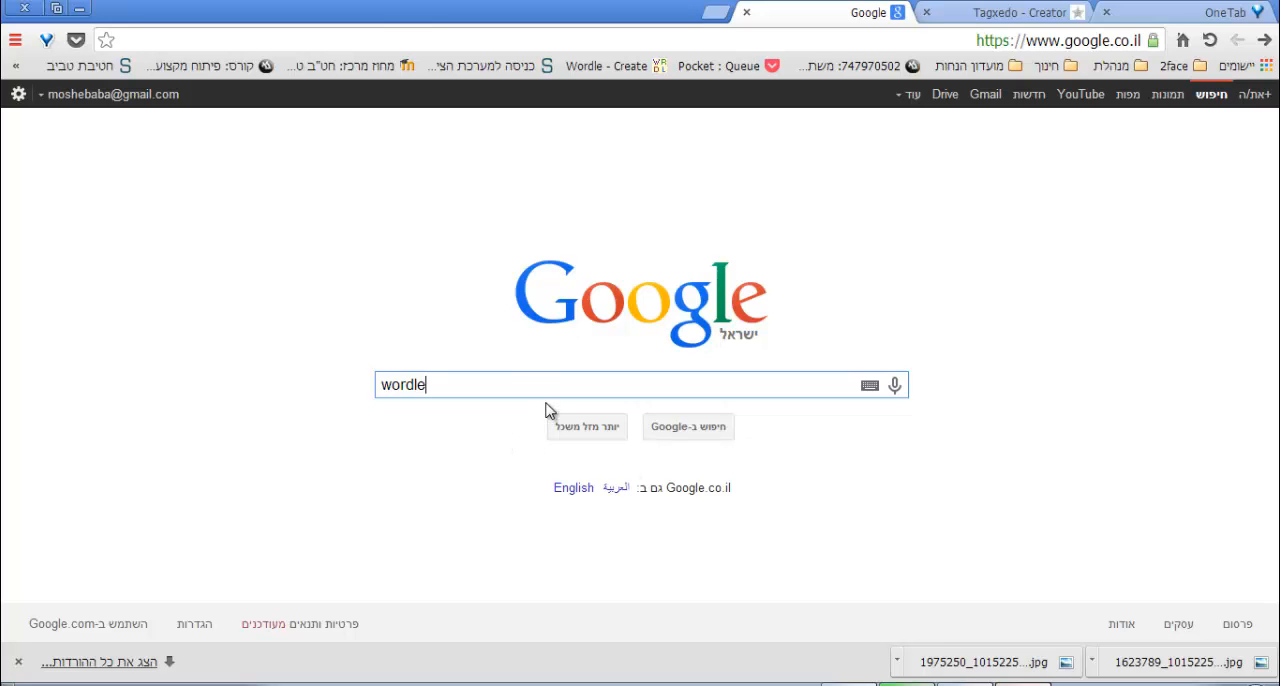
{"action": "key", "text": "Return"}
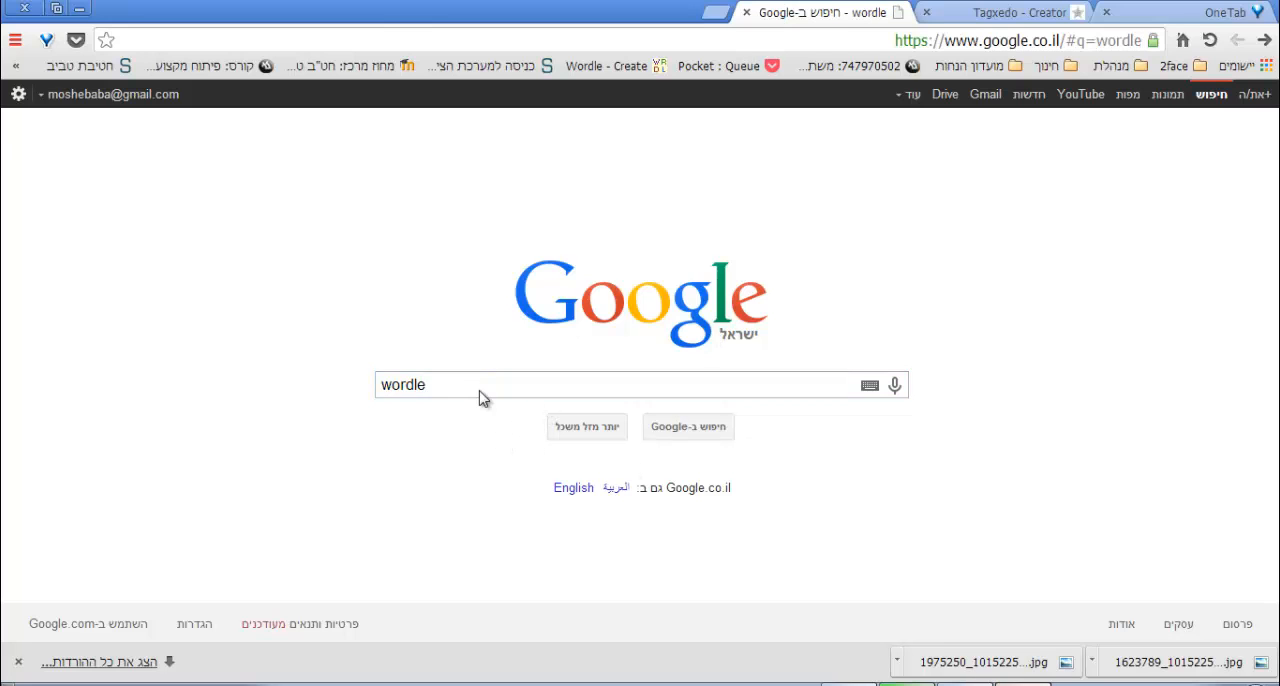
{"action": "left_click", "coordinate": [1095, 267]}
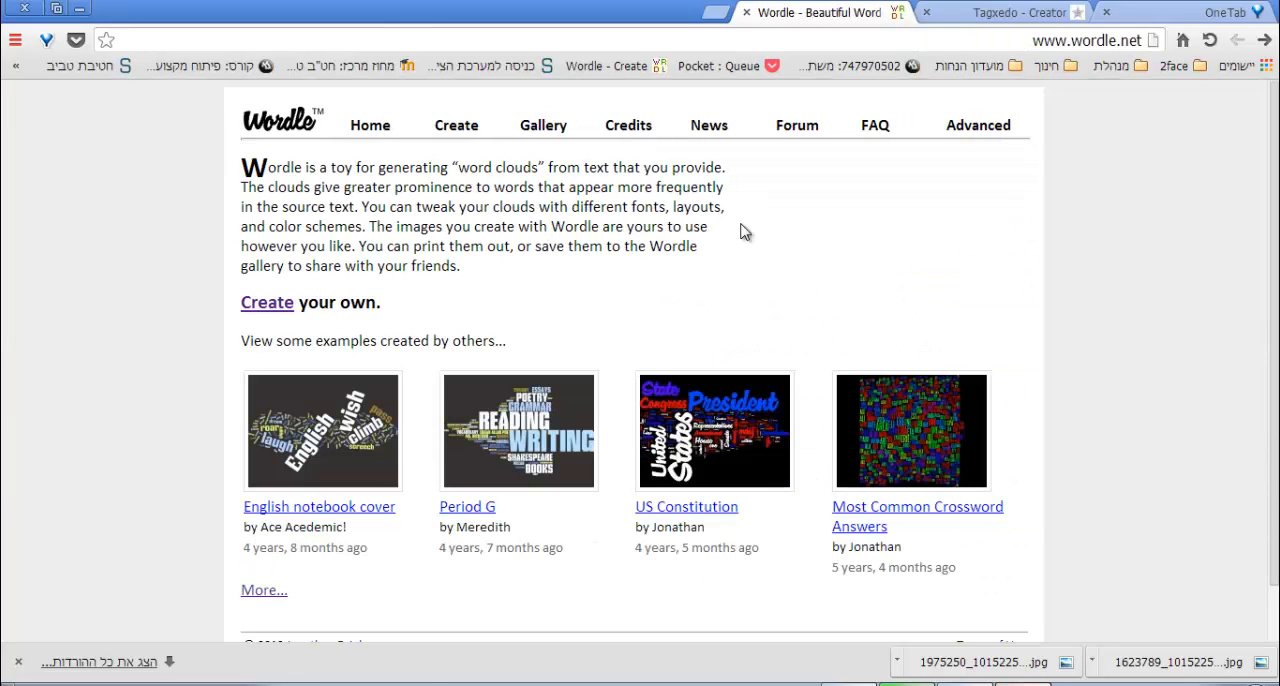
{"action": "left_click", "coordinate": [472, 136]}
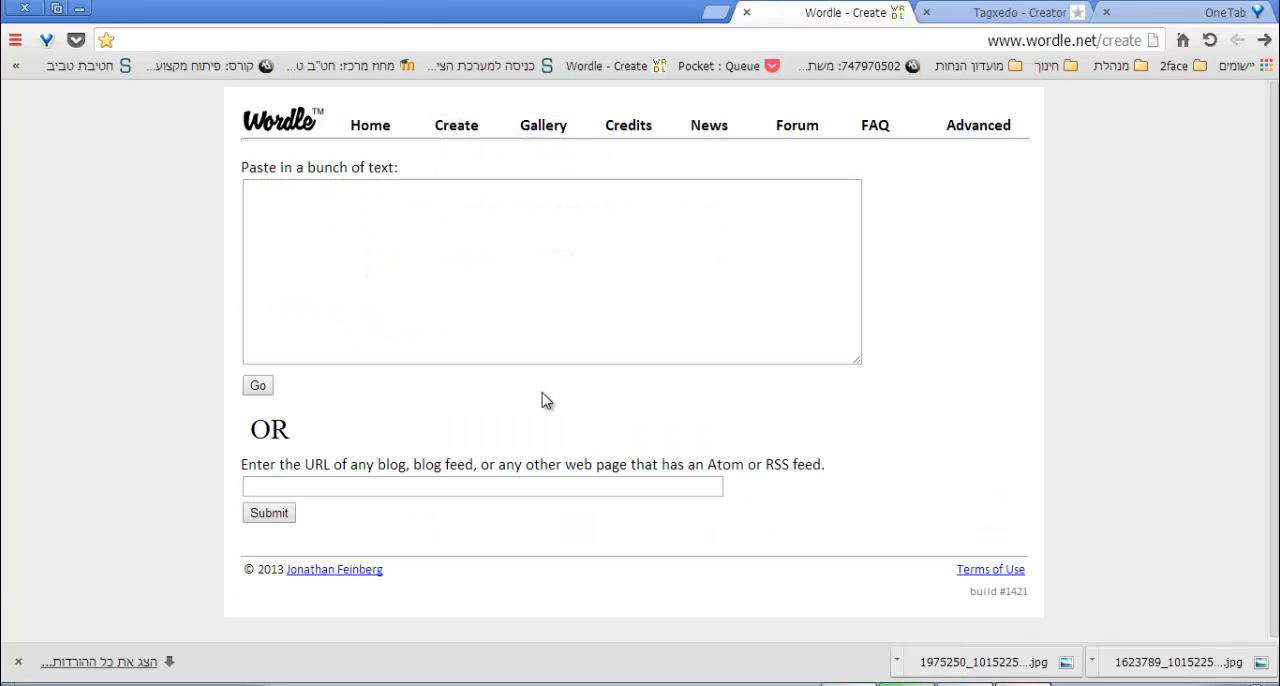
Paste the Hebrew passage from the open Samuel II Bible page into Wordle's word cloud text box.
{"action": "left_click", "coordinate": [347, 231]}
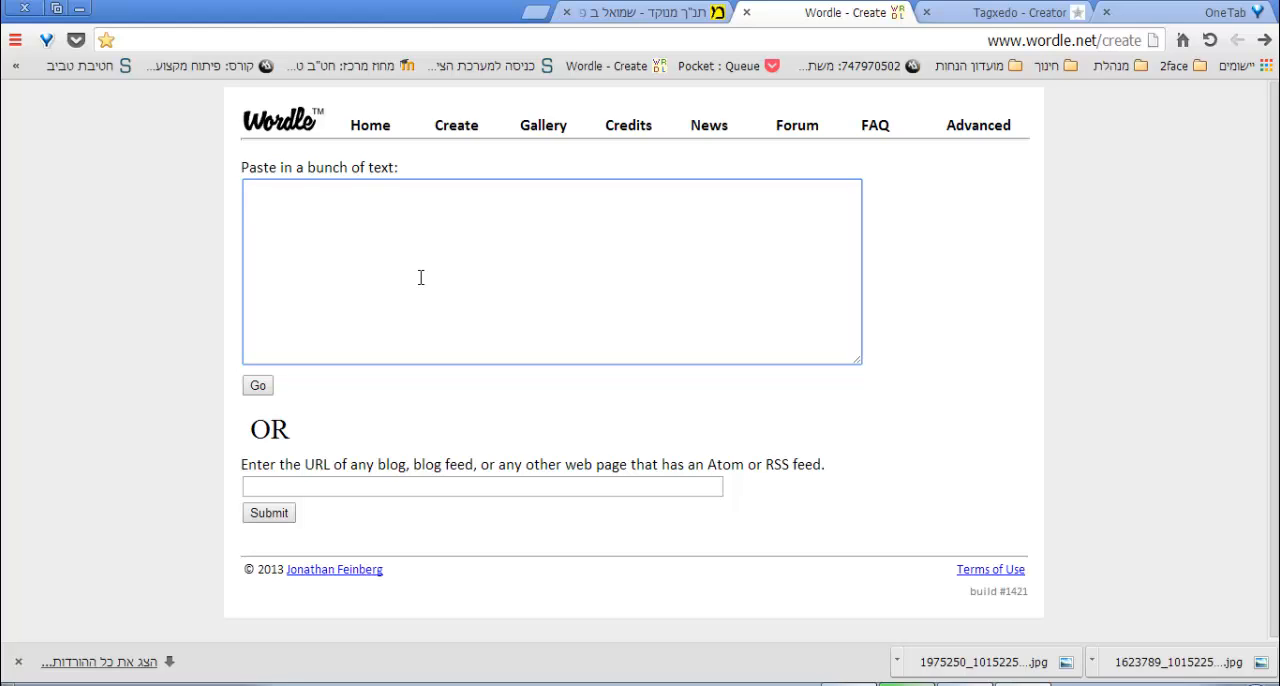
{"action": "left_click", "coordinate": [628, 14]}
{"action": "left_click", "coordinate": [835, 14]}
{"action": "key", "text": "ctrl+v"}
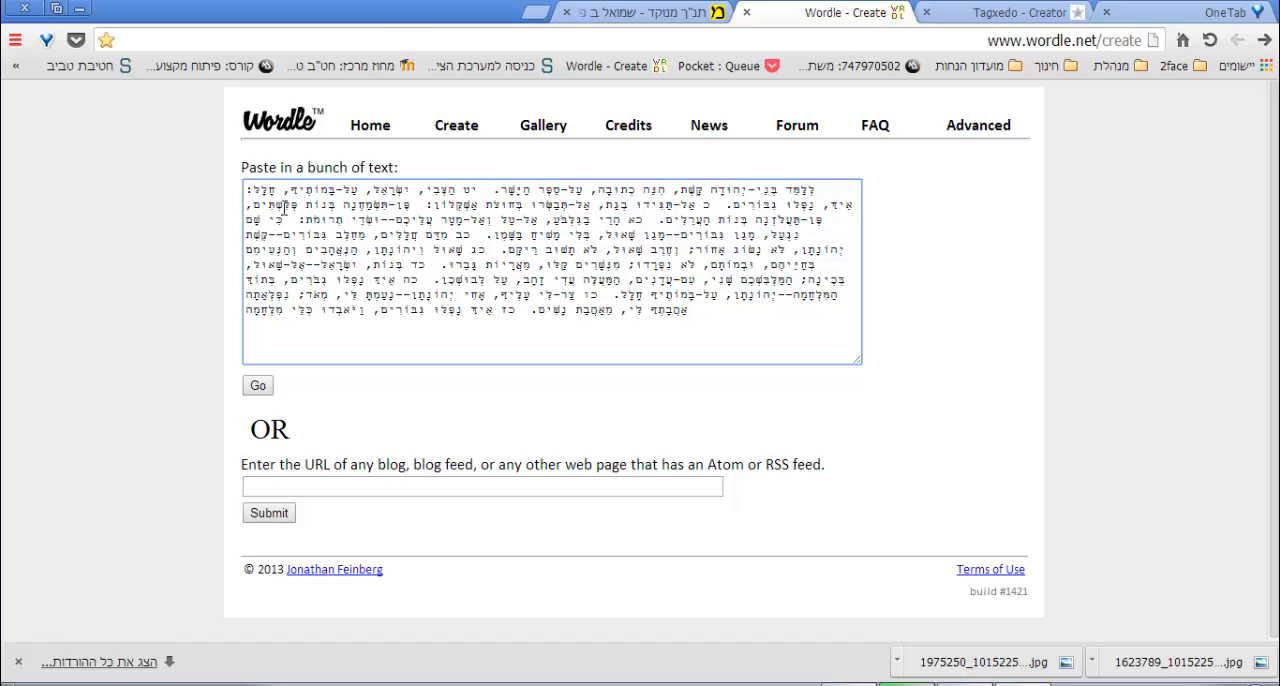
Generate the word cloud from the pasted text, allowing the Wordle Java application to run.
{"action": "left_click", "coordinate": [263, 394]}
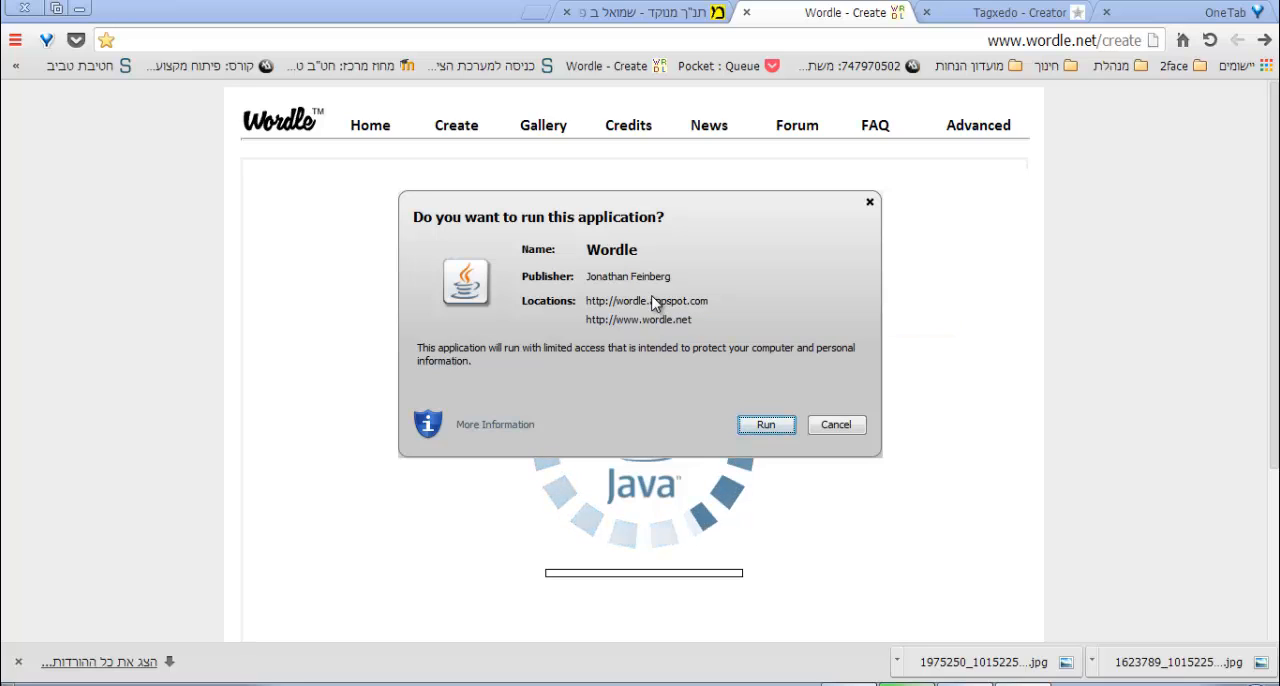
{"action": "left_click", "coordinate": [766, 426]}
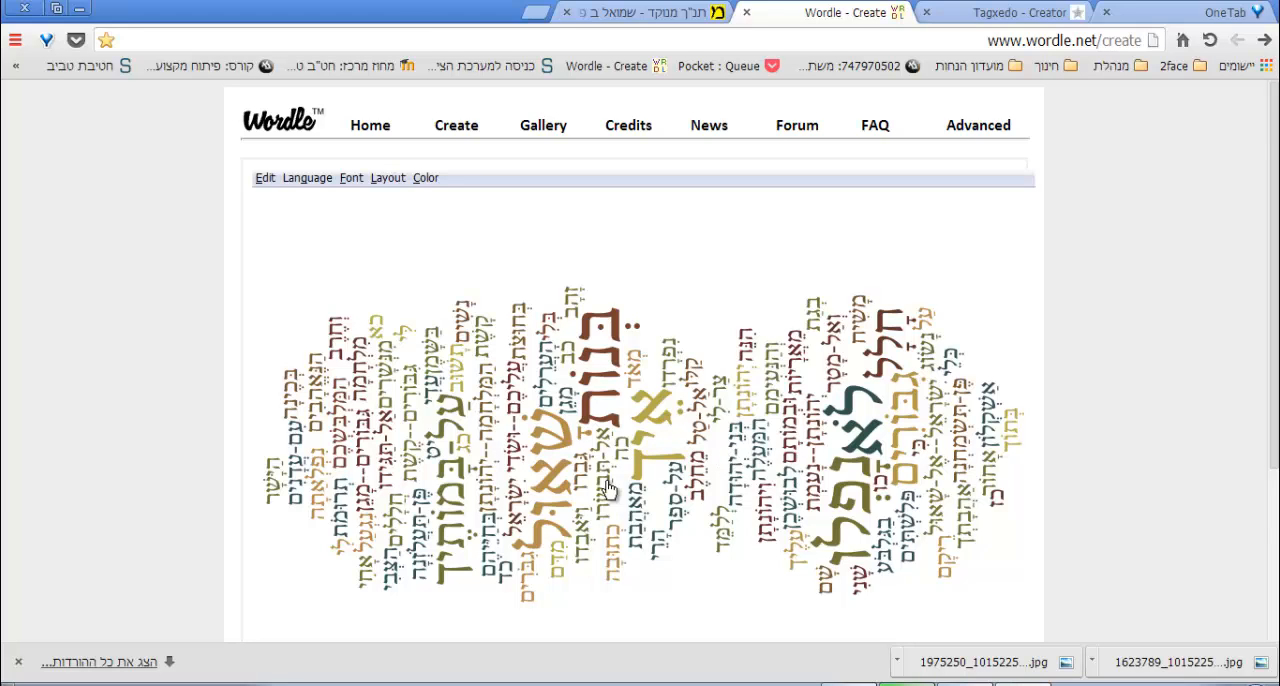
{"action": "scroll", "coordinate": [612, 495], "scroll_direction": "down", "scroll_amount": 1}
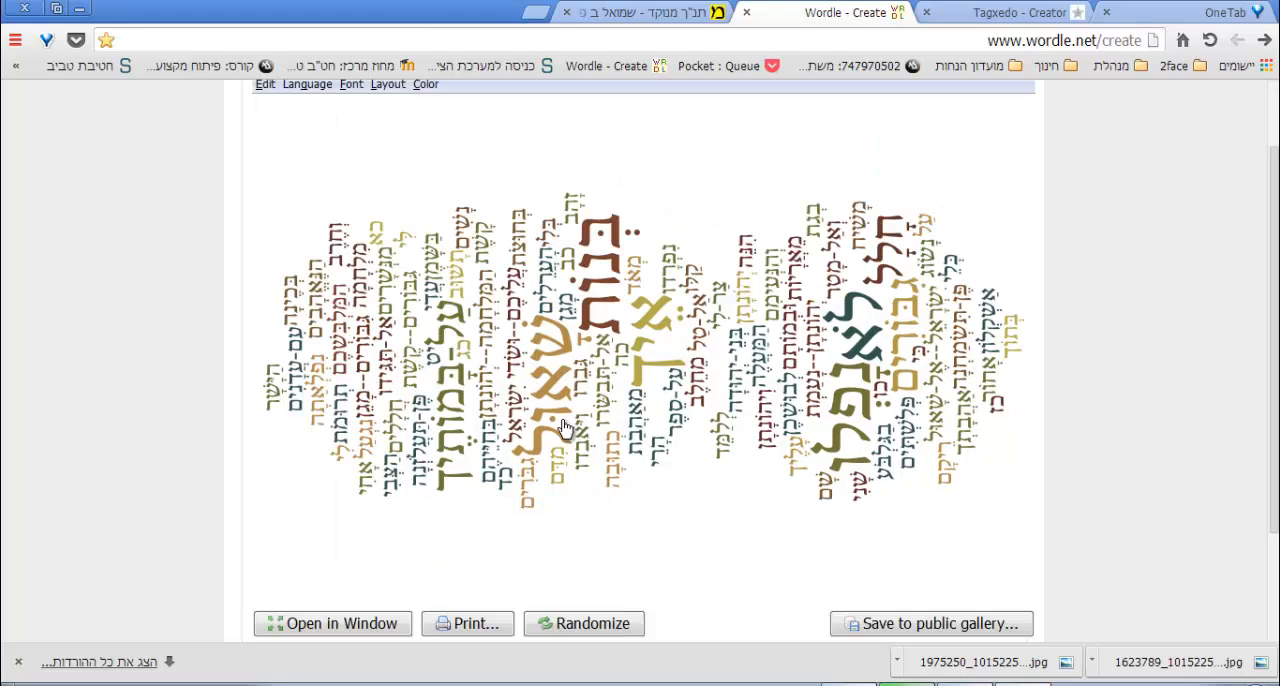
{"action": "scroll", "coordinate": [426, 401], "scroll_direction": "up", "scroll_amount": 1}
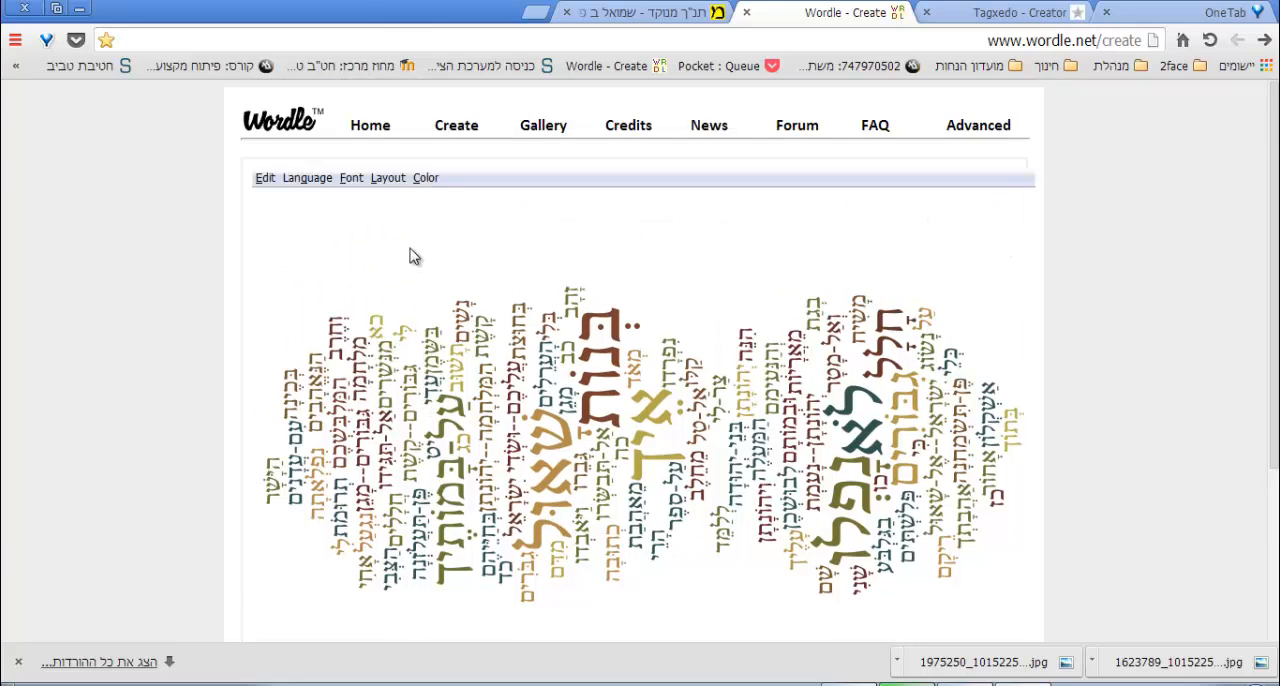
Randomize the word cloud repeatedly until it has a mostly vertical layout with rounder edges in the Kindled palette.
{"action": "scroll", "coordinate": [368, 200], "scroll_direction": "down", "scroll_amount": 3}
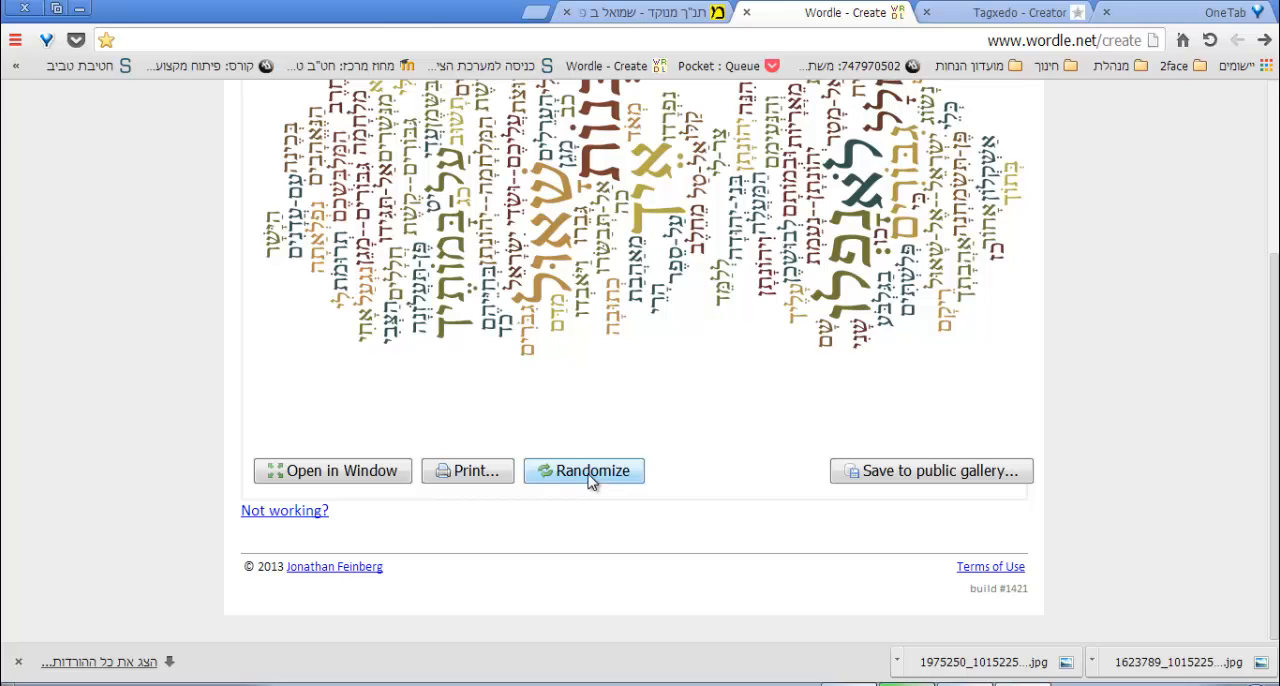
{"action": "left_click", "coordinate": [590, 478]}
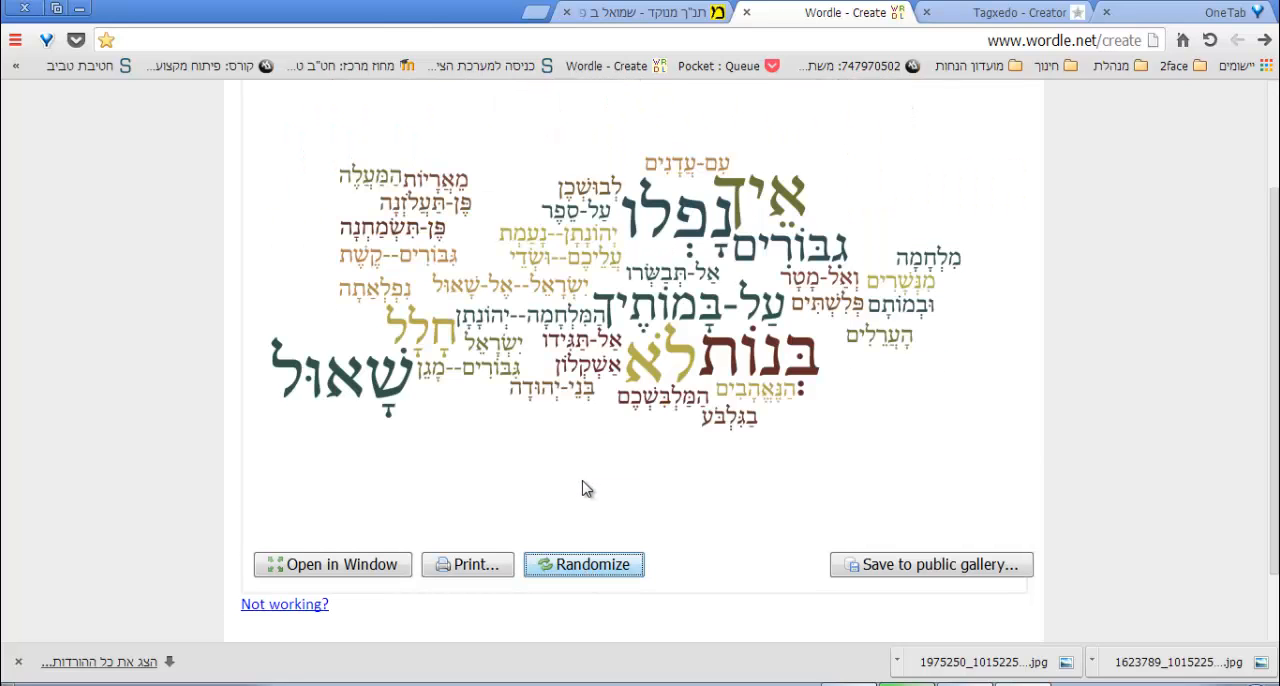
{"action": "left_click", "coordinate": [583, 567]}
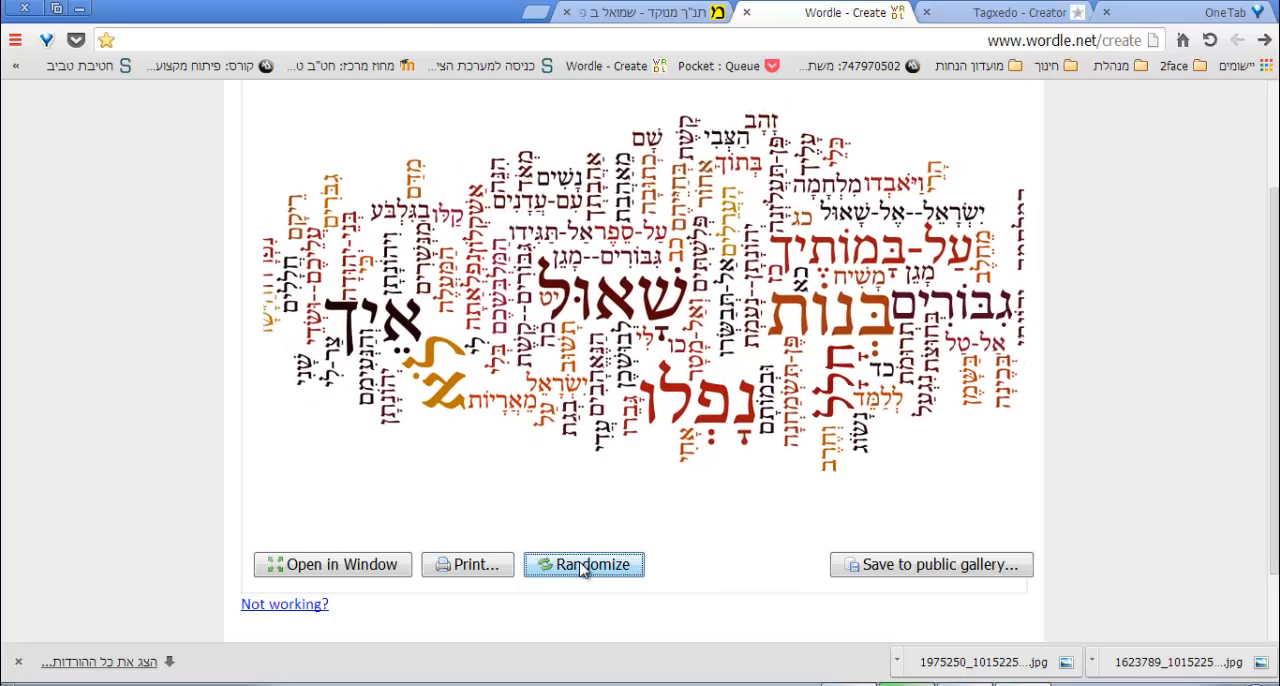
{"action": "left_click", "coordinate": [583, 567]}
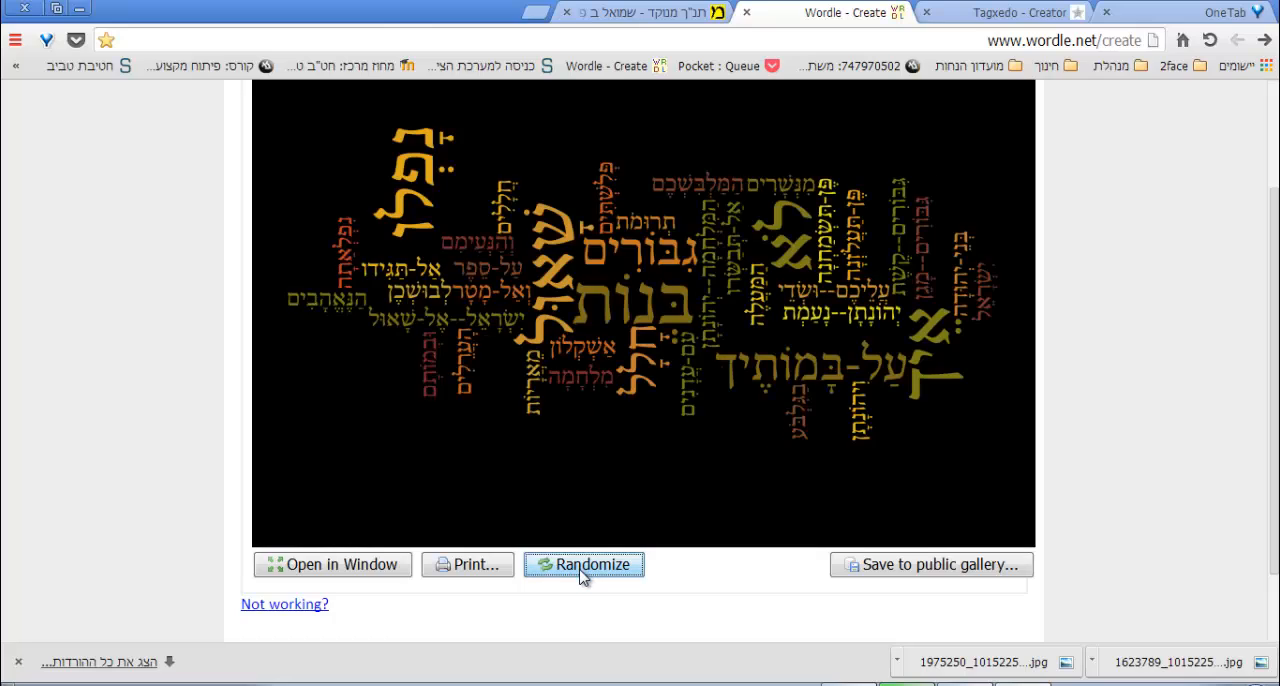
{"action": "left_click", "coordinate": [583, 567]}
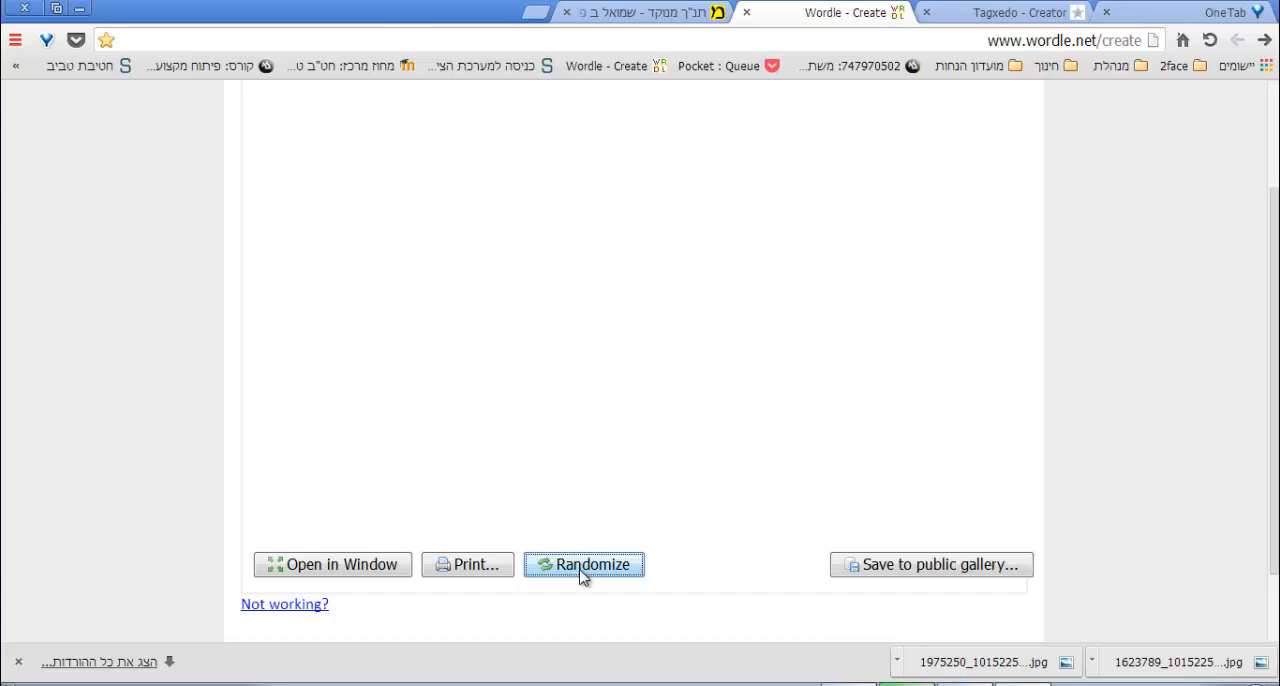
{"action": "left_click", "coordinate": [583, 567]}
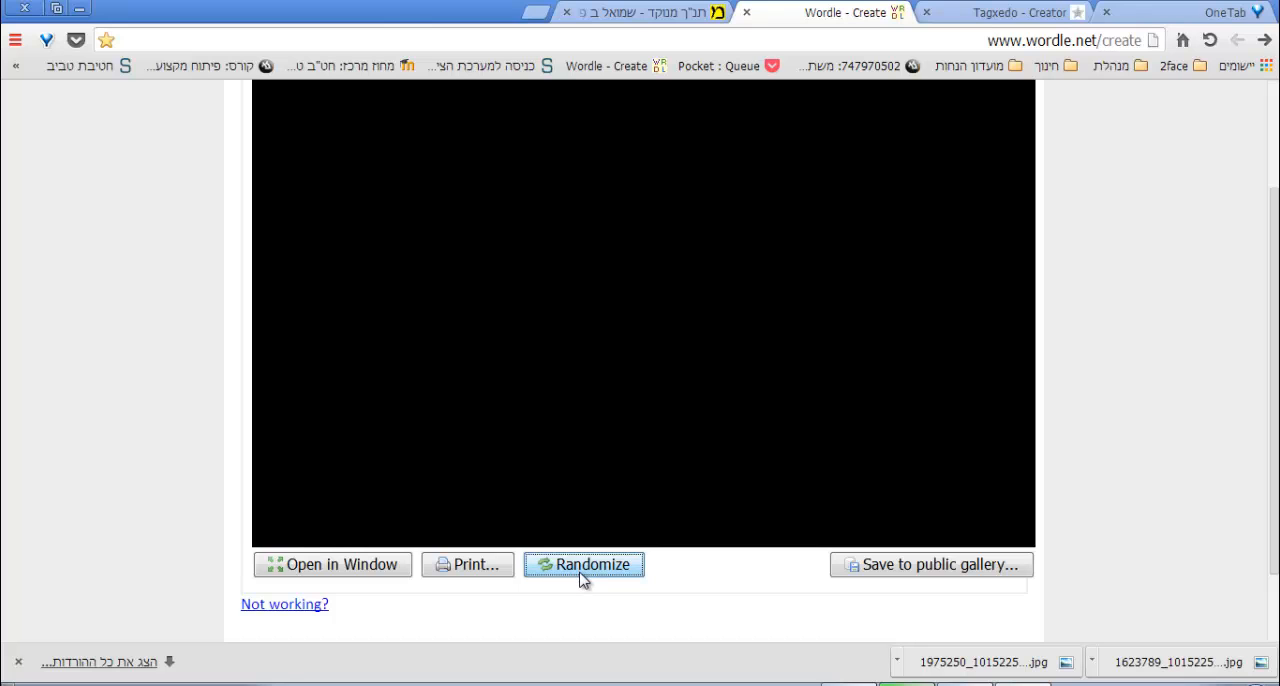
{"action": "left_click", "coordinate": [583, 567]}
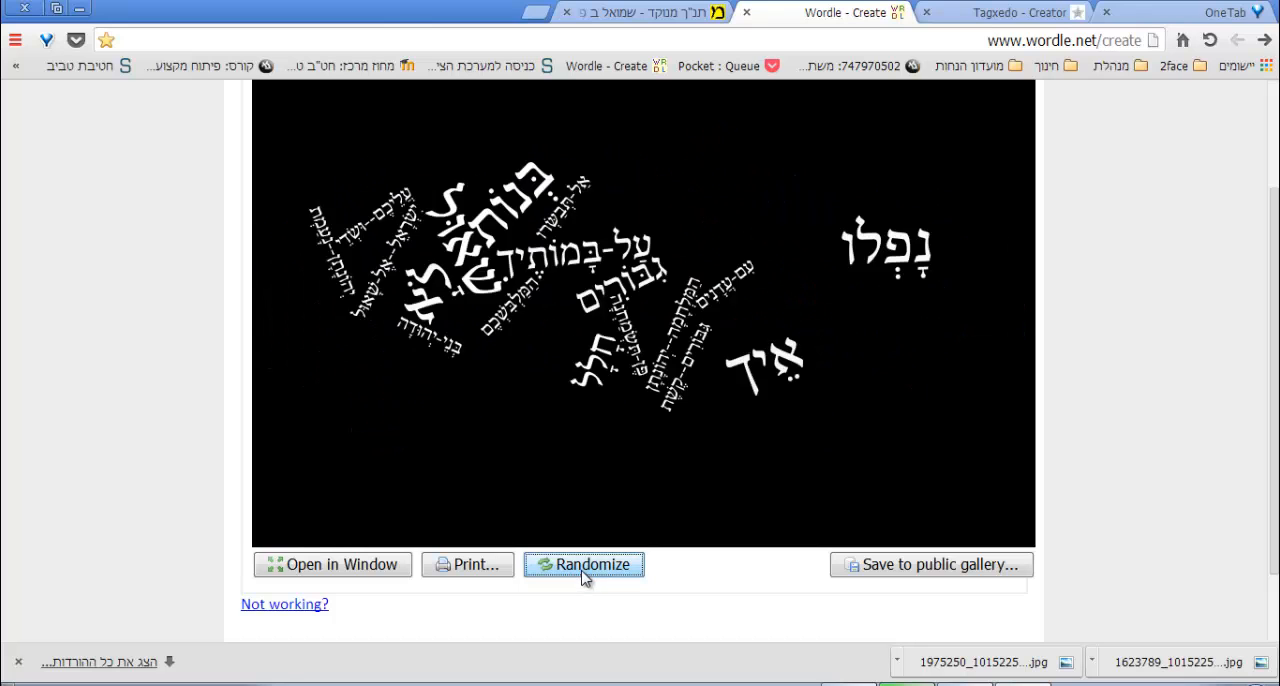
{"action": "left_click", "coordinate": [584, 567]}
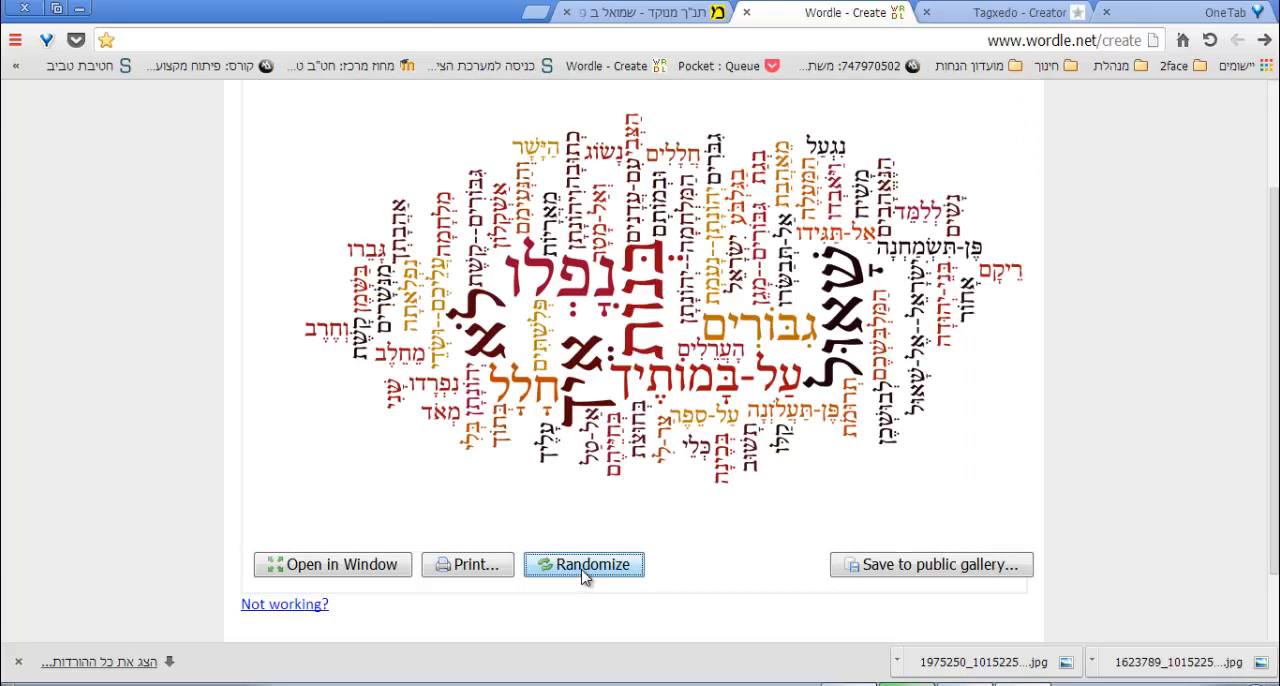
{"action": "left_click", "coordinate": [584, 574]}
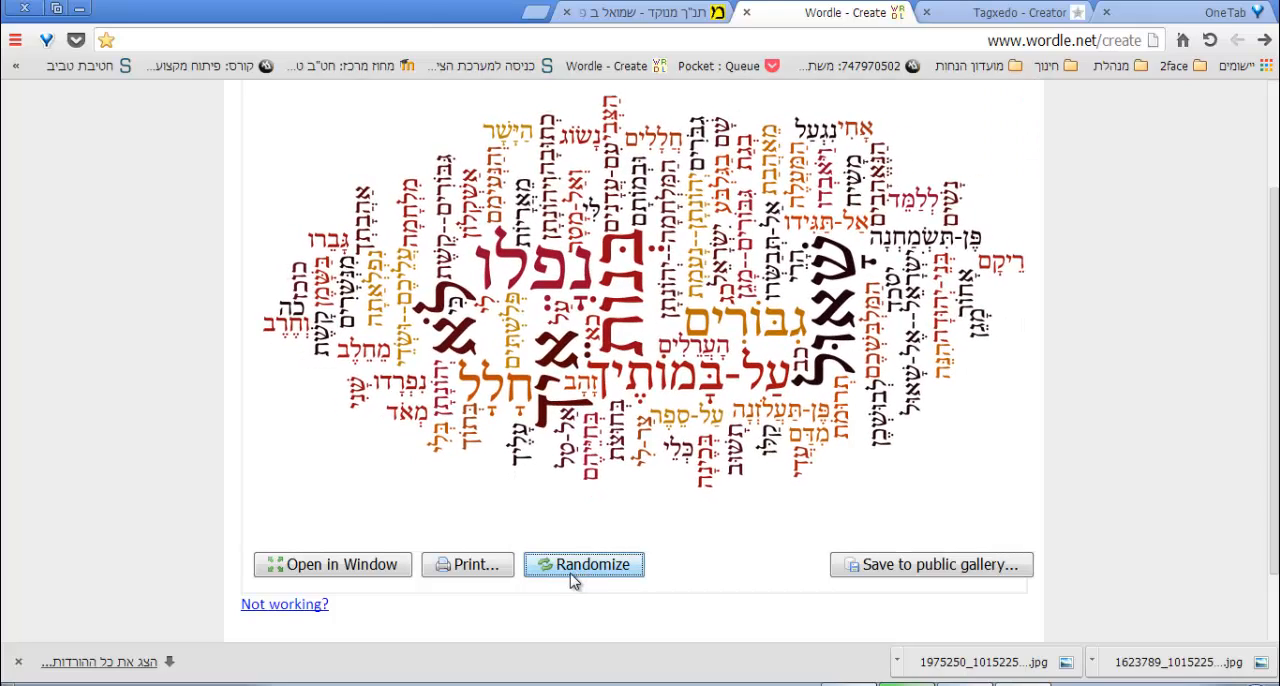
Look through the font, layout and color options available for the word cloud.
{"action": "scroll", "coordinate": [510, 405], "scroll_direction": "up", "scroll_amount": 3}
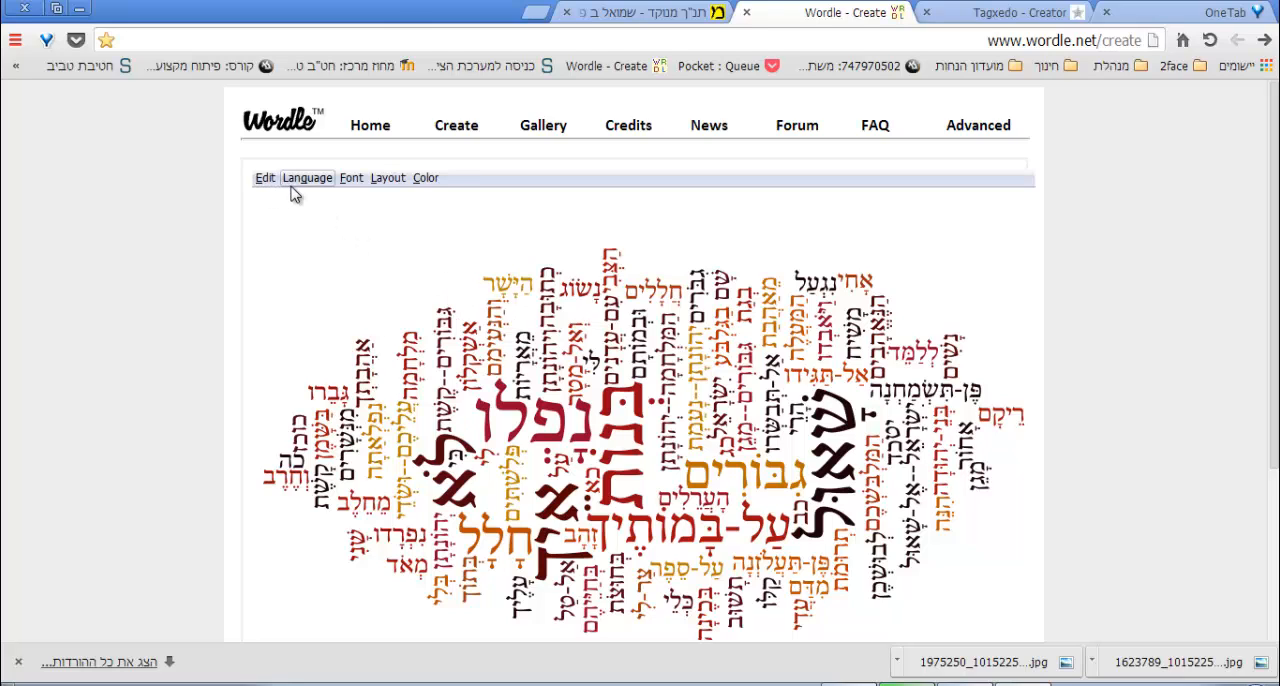
{"action": "left_click", "coordinate": [351, 186]}
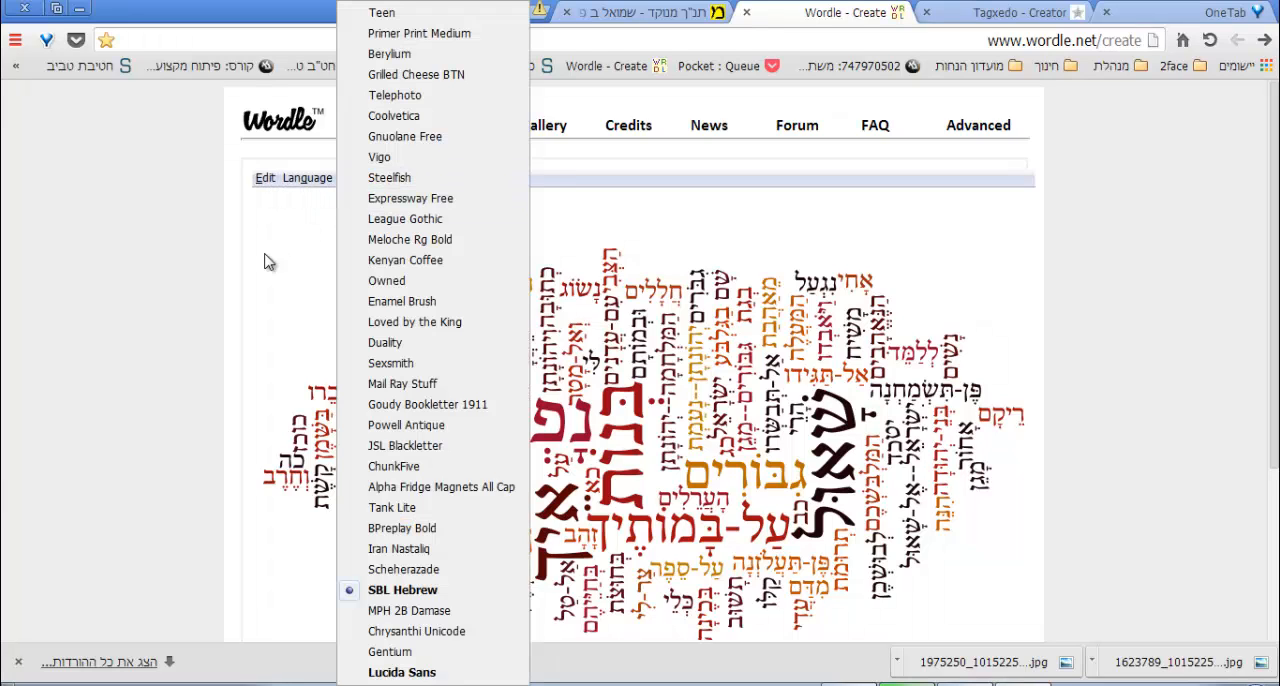
{"action": "left_click", "coordinate": [236, 236]}
{"action": "left_click", "coordinate": [399, 188]}
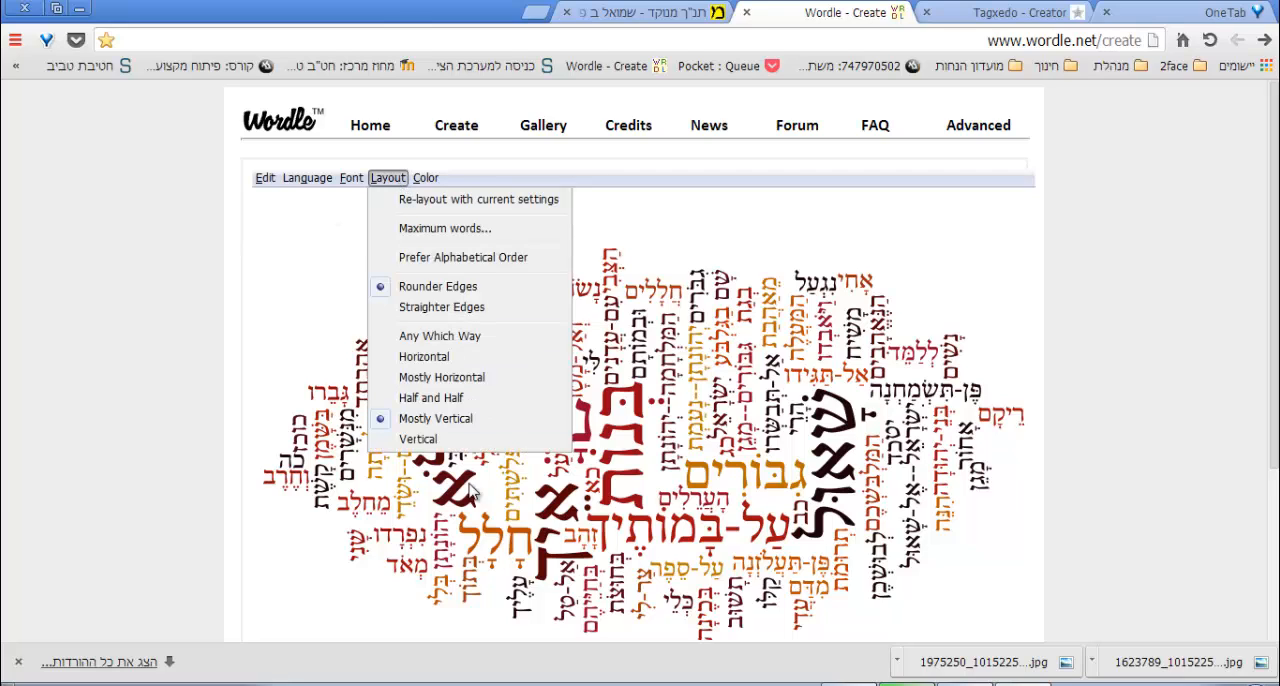
{"action": "left_click", "coordinate": [425, 177]}
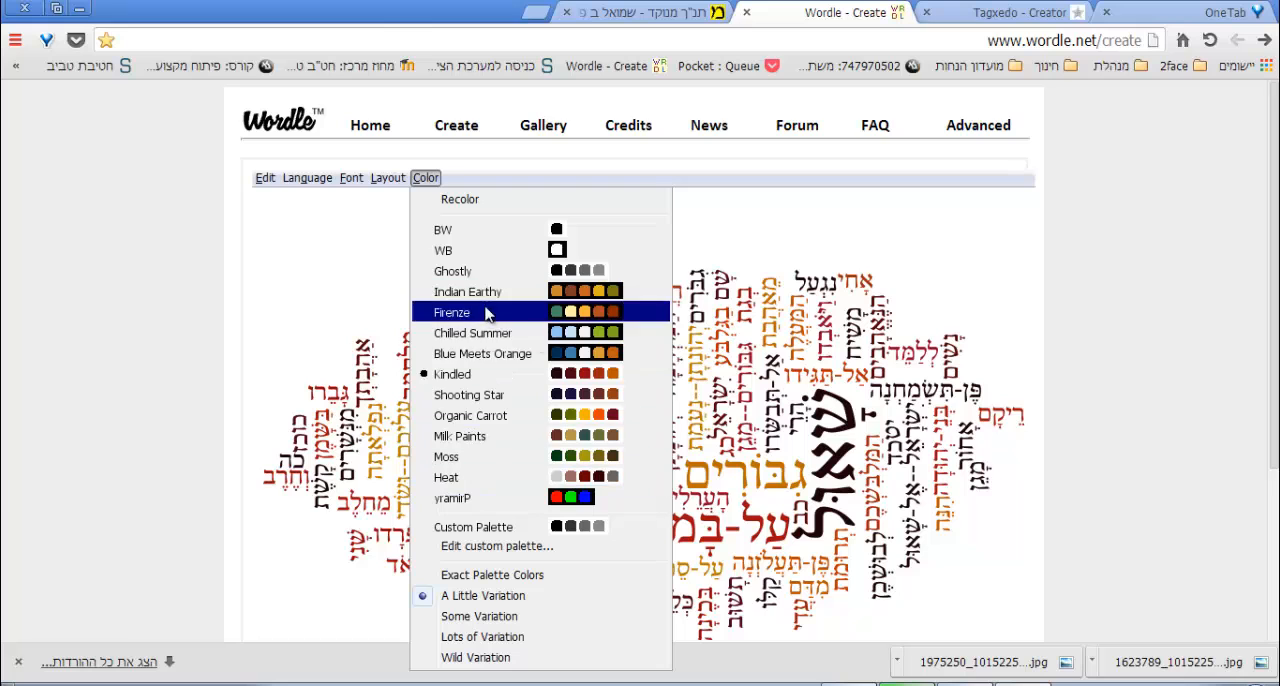
{"action": "left_click", "coordinate": [1143, 405]}
Open the word cloud in its own window and maximize that window.
{"action": "scroll", "coordinate": [686, 431], "scroll_direction": "down", "scroll_amount": 3}
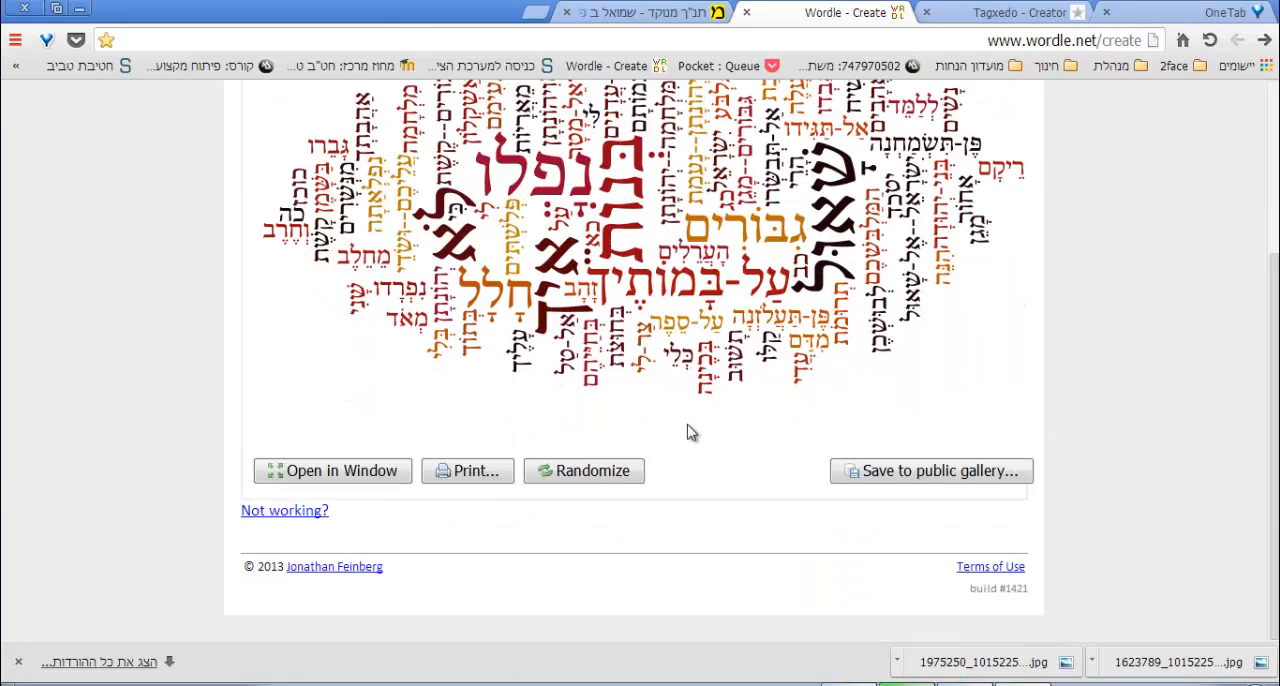
{"action": "scroll", "coordinate": [686, 432], "scroll_direction": "up", "scroll_amount": 2}
{"action": "scroll", "coordinate": [675, 440], "scroll_direction": "down", "scroll_amount": 2}
{"action": "scroll", "coordinate": [578, 482], "scroll_direction": "up", "scroll_amount": 1}
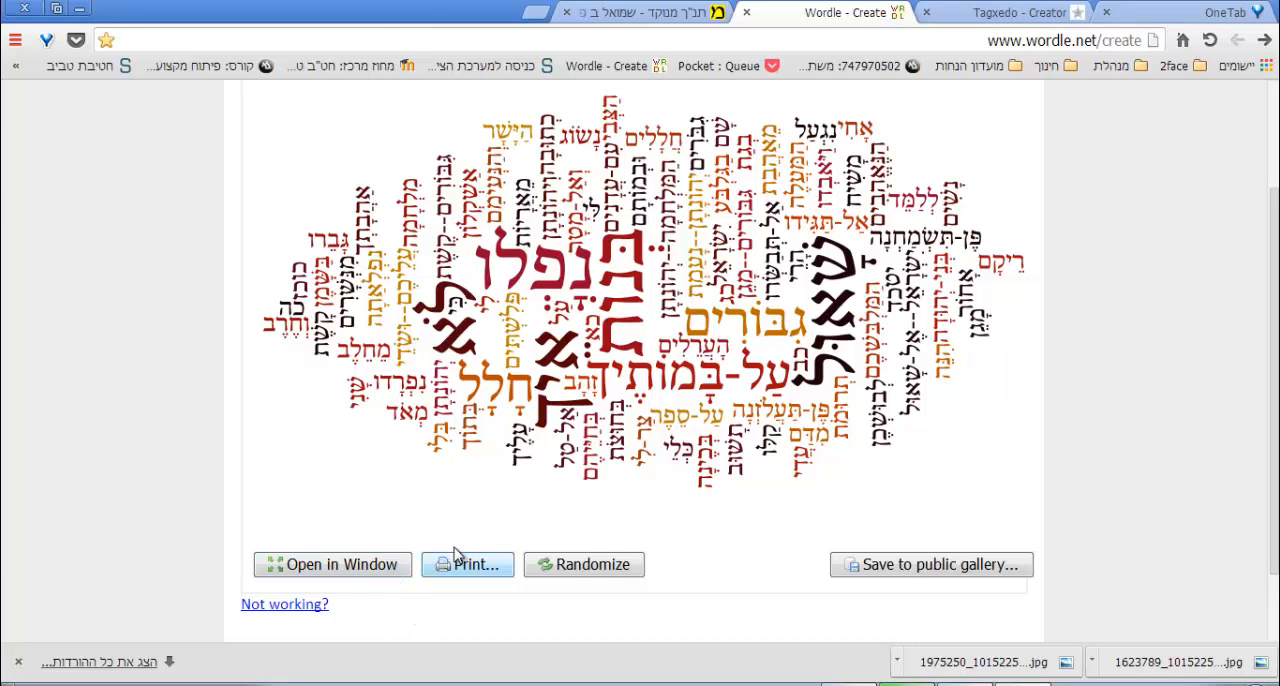
{"action": "scroll", "coordinate": [457, 558], "scroll_direction": "up", "scroll_amount": 3}
{"action": "scroll", "coordinate": [453, 557], "scroll_direction": "down", "scroll_amount": 2}
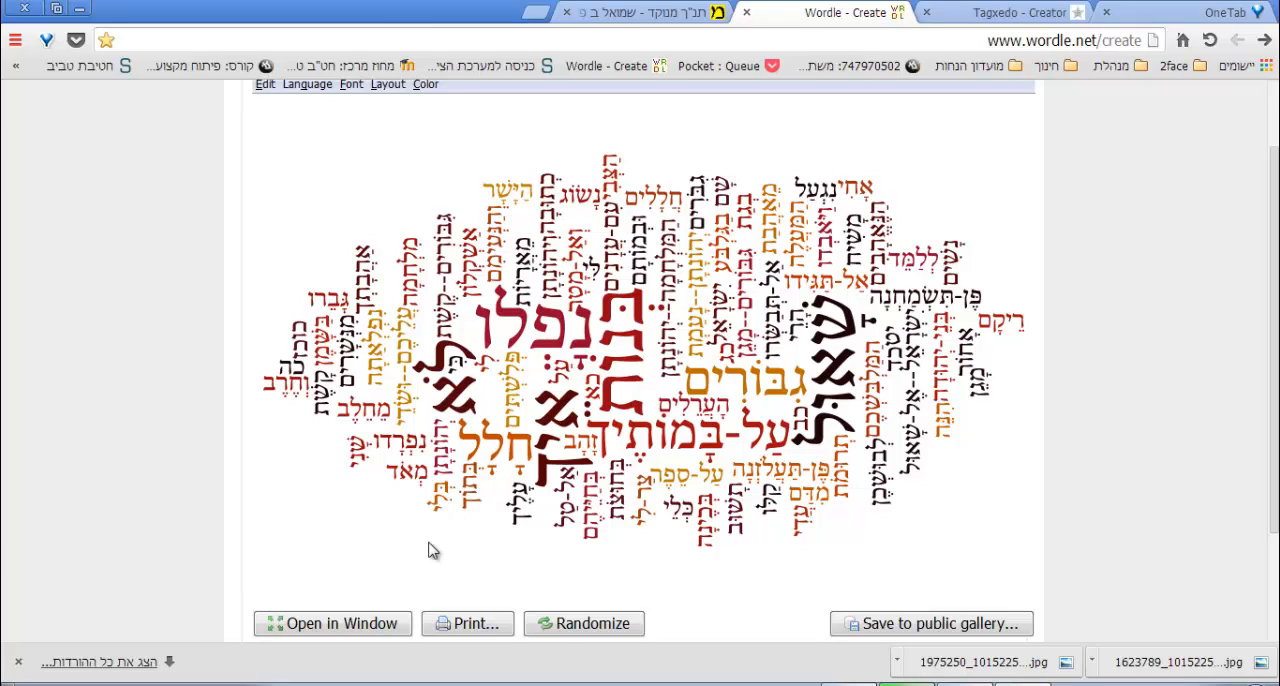
{"action": "left_click", "coordinate": [361, 630]}
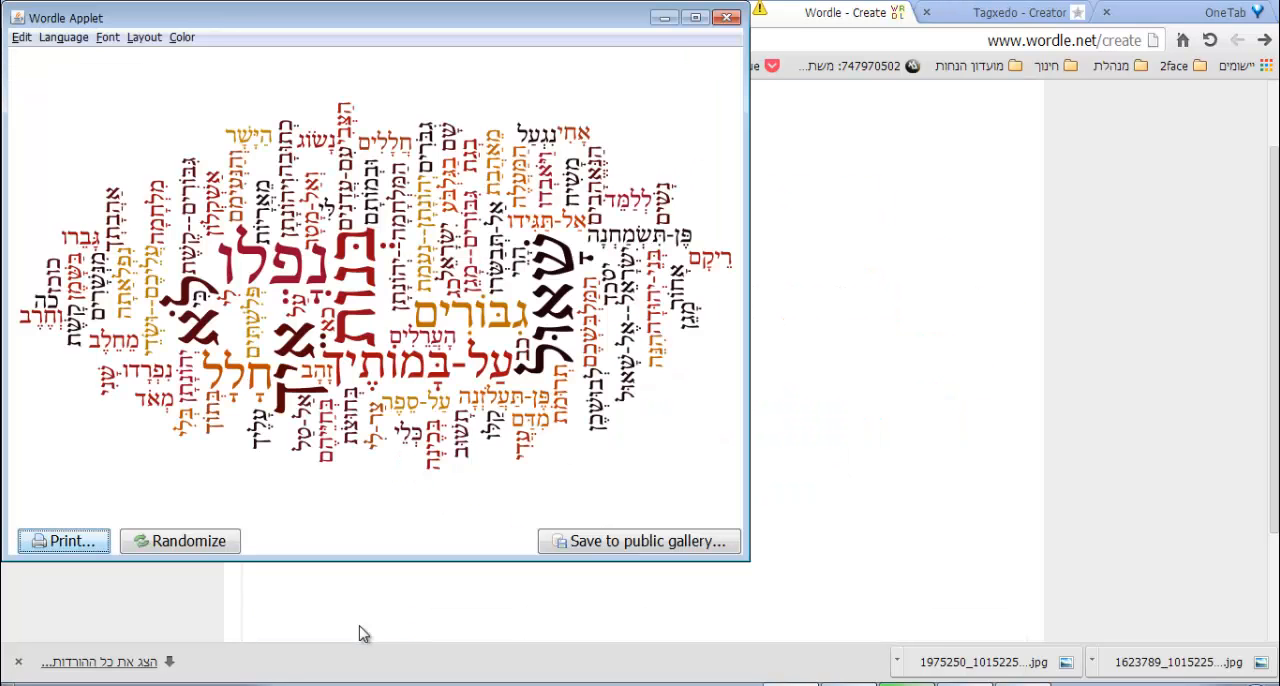
{"action": "left_click", "coordinate": [694, 18]}
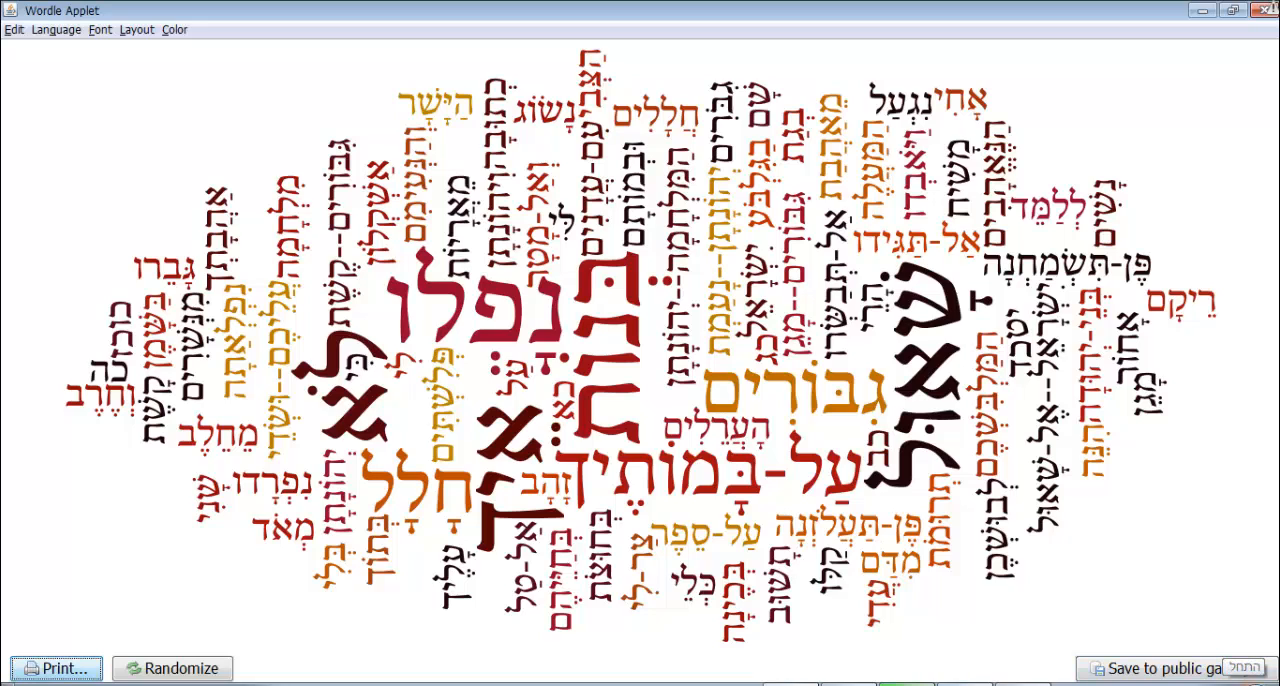
Launch PowerPoint 2013 and create a new blank presentation.
{"action": "left_click", "coordinate": [1255, 682]}
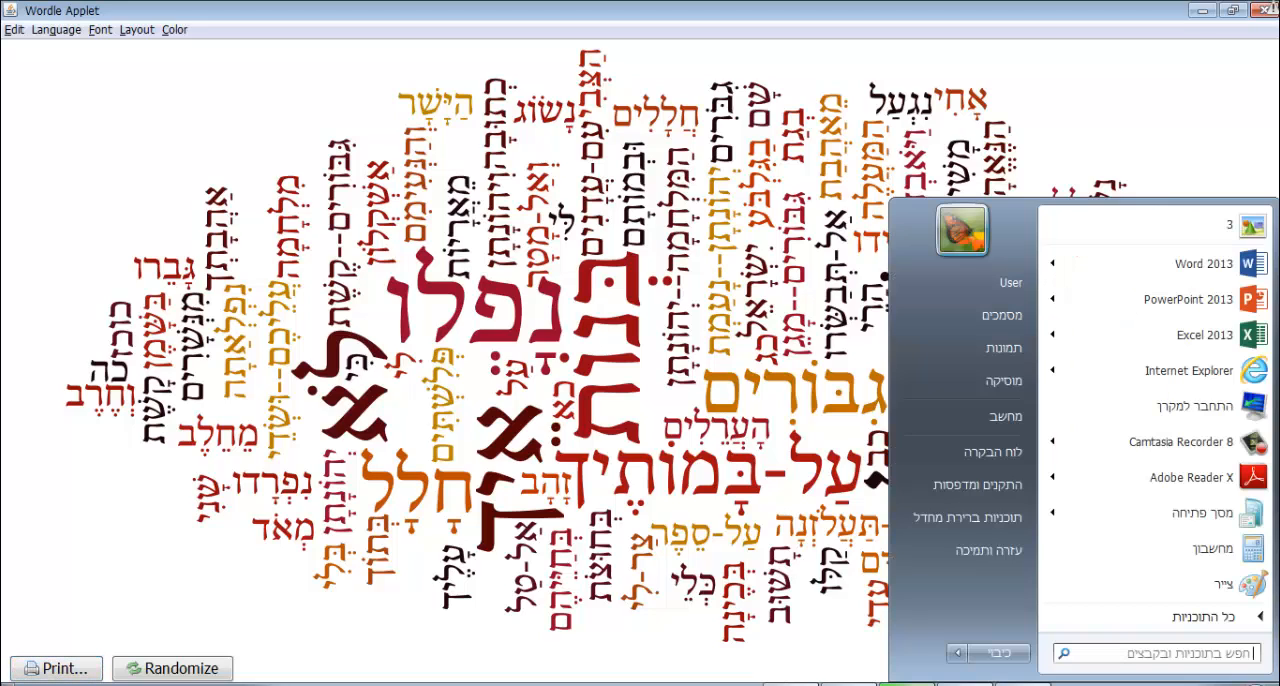
{"action": "left_click", "coordinate": [1194, 308]}
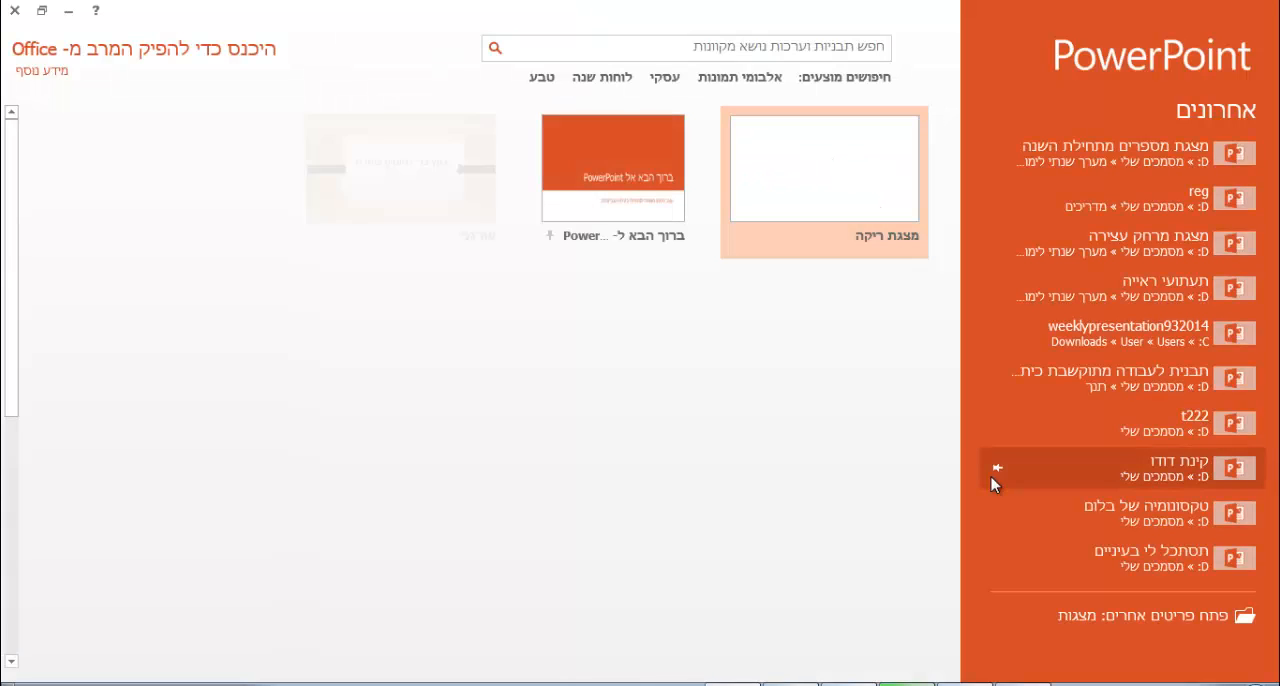
{"action": "left_click", "coordinate": [862, 182]}
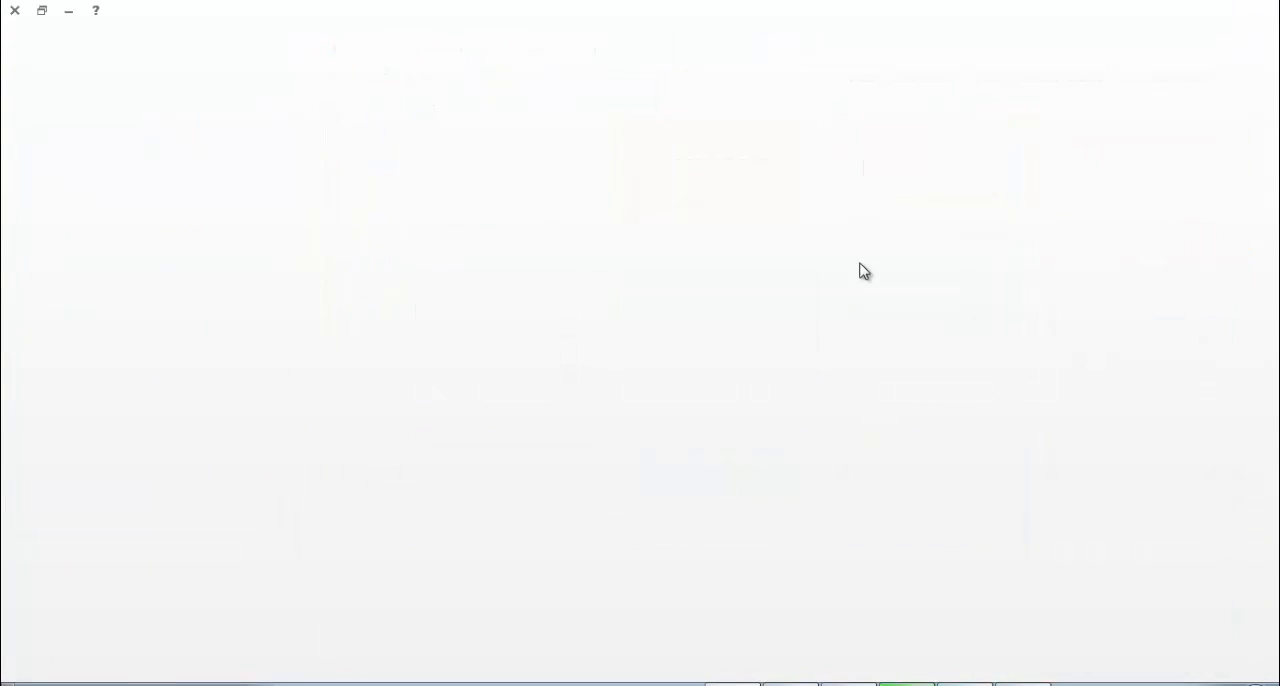
Delete the placeholders from the first slide and paste the captured word cloud screen onto it.
{"action": "mouse_move", "coordinate": [149, 167]}
{"action": "left_mouse_down"}
{"action": "mouse_move", "coordinate": [455, 365]}
{"action": "mouse_move", "coordinate": [932, 598]}
{"action": "left_mouse_up"}
{"action": "key", "text": "Delete"}
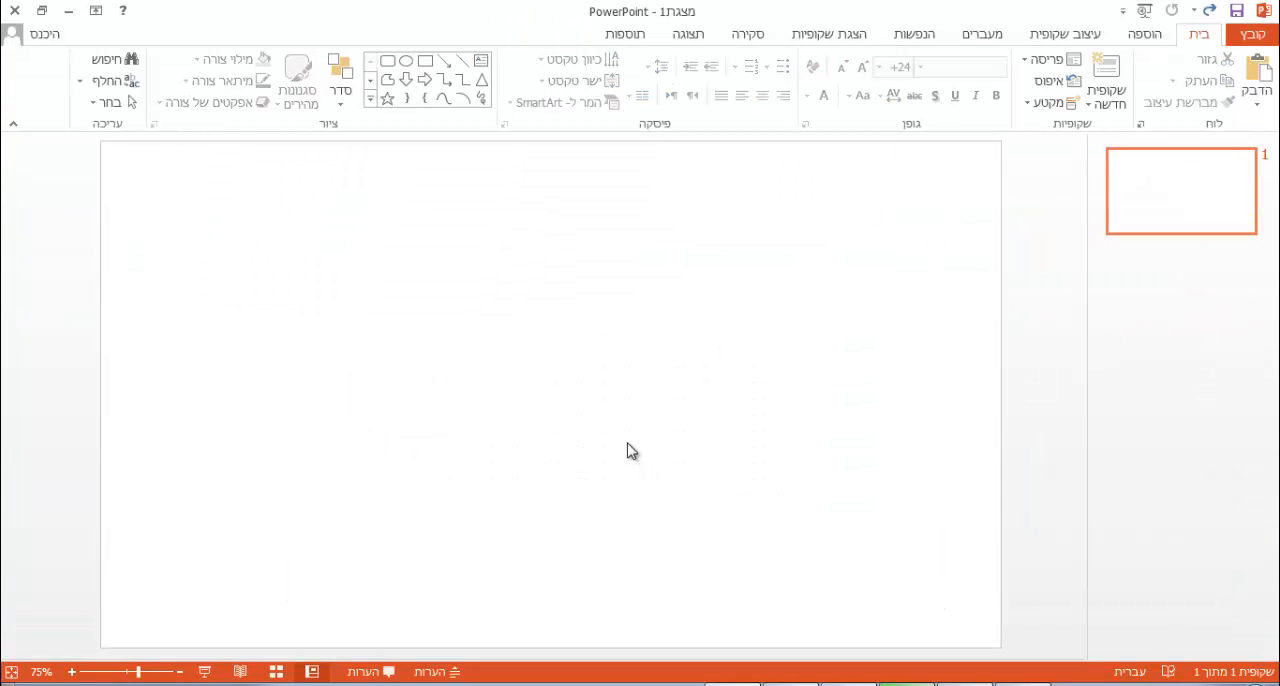
{"action": "key", "text": "ctrl+v"}
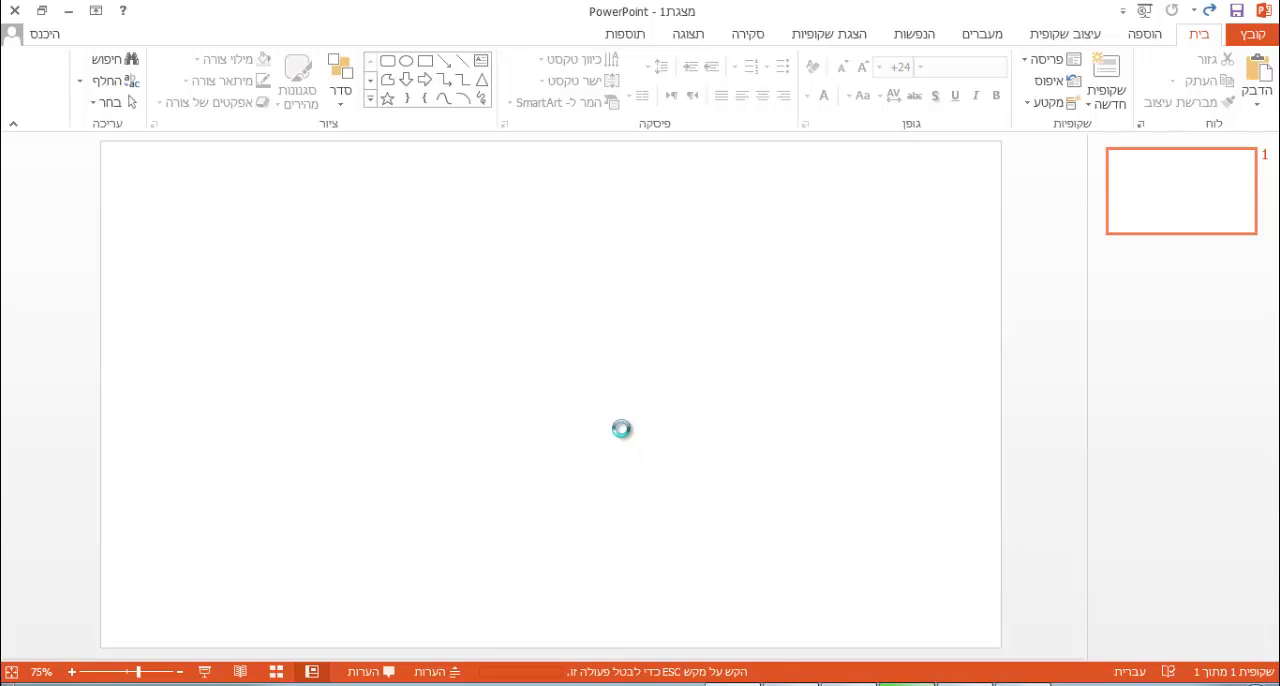
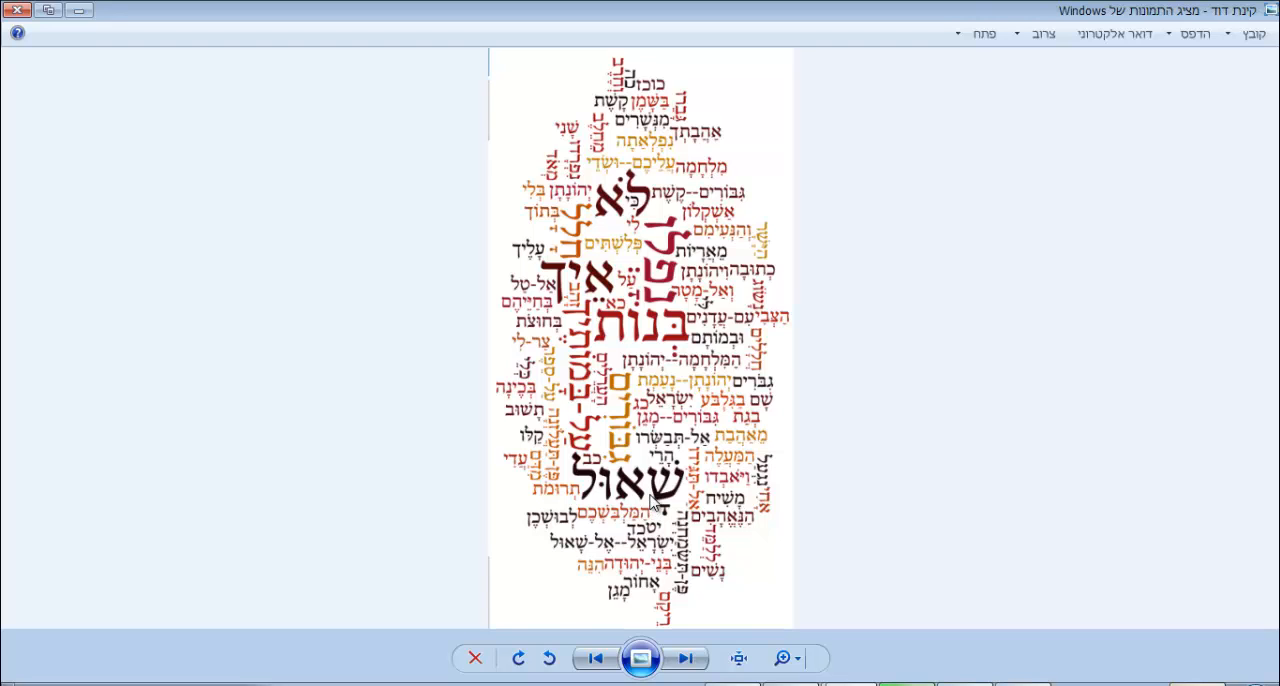
Close the picture viewer, and minimize the Pictures folder and Wordle applet windows.
{"action": "left_click", "coordinate": [17, 17]}
{"action": "left_click", "coordinate": [287, 360]}
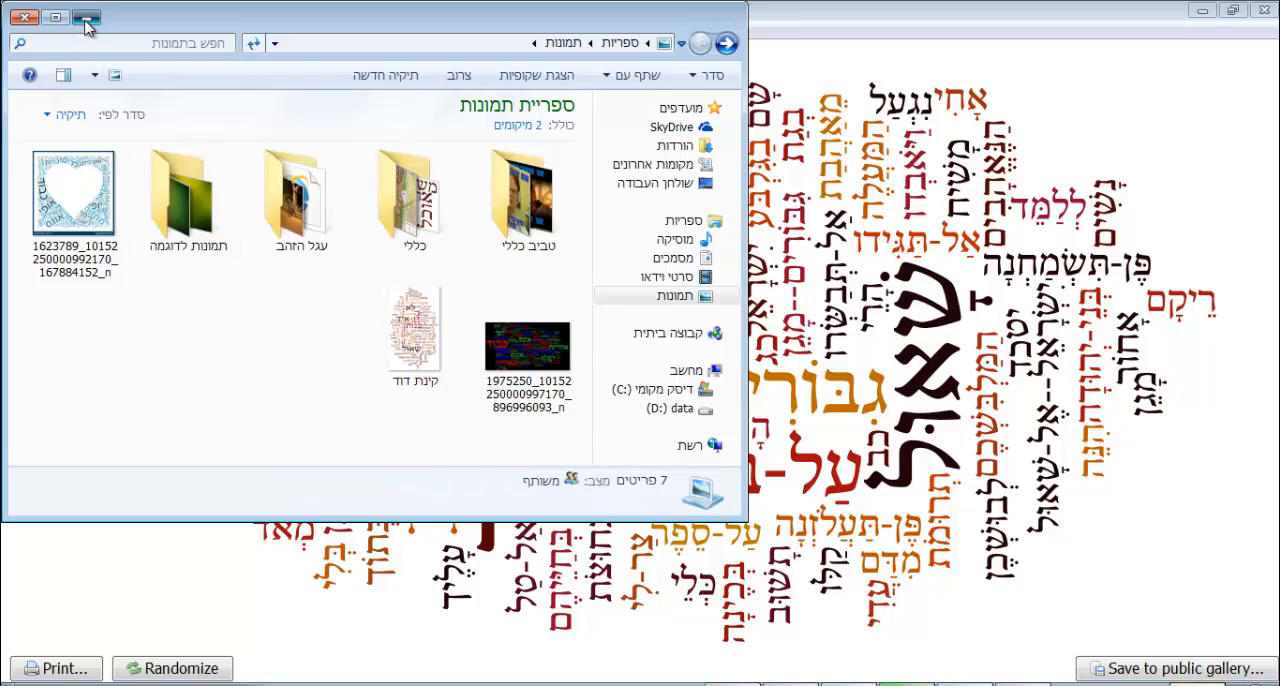
{"action": "left_click", "coordinate": [86, 20]}
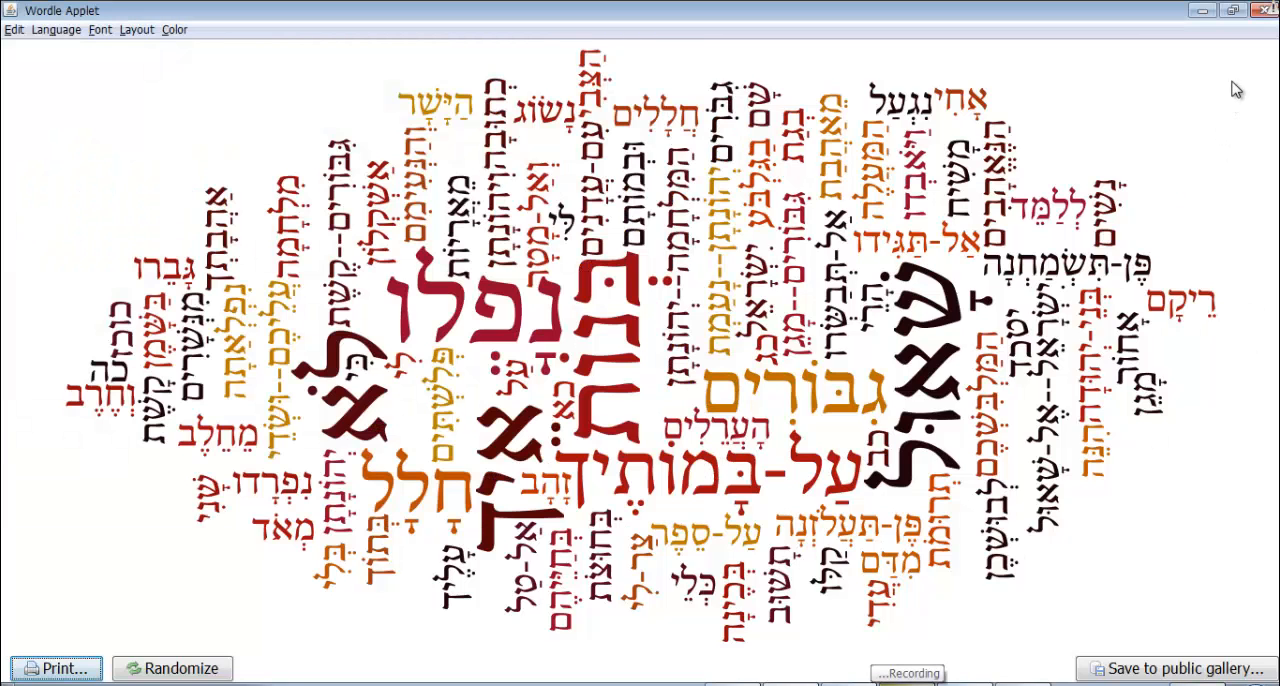
{"action": "left_click", "coordinate": [1206, 12]}
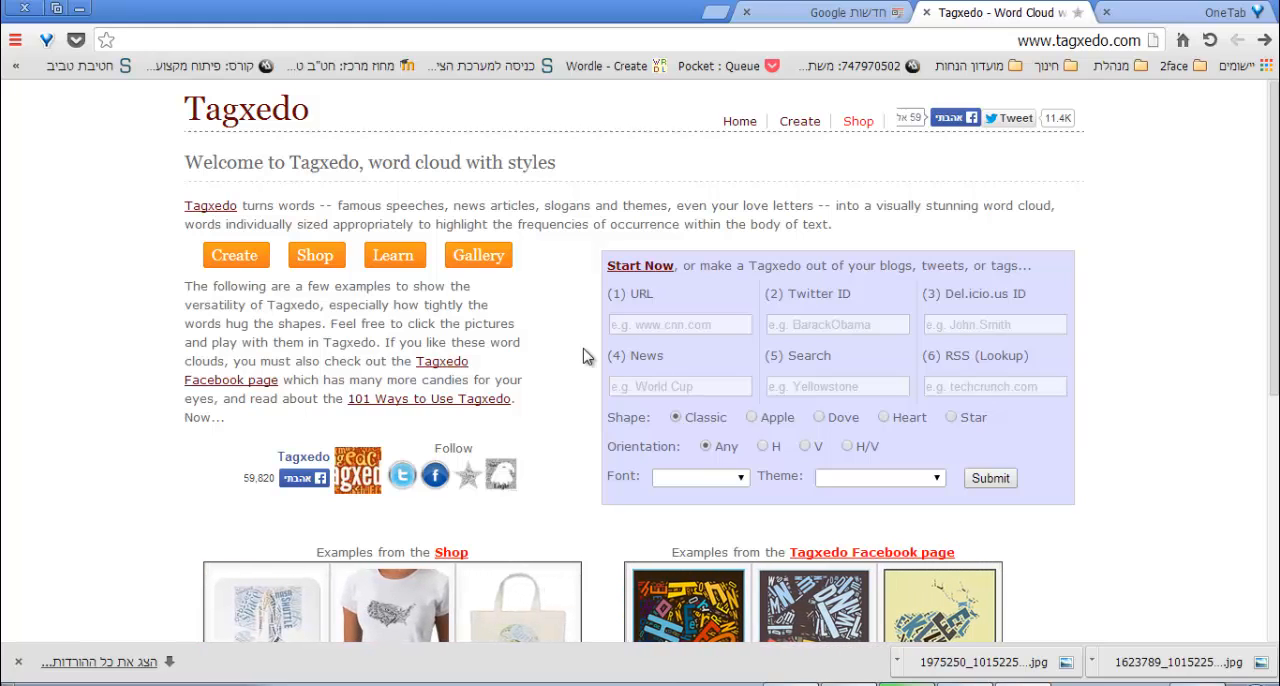
Start the Tagxedo creator and load the copied Hebrew text into the word cloud.
{"action": "left_click", "coordinate": [232, 262]}
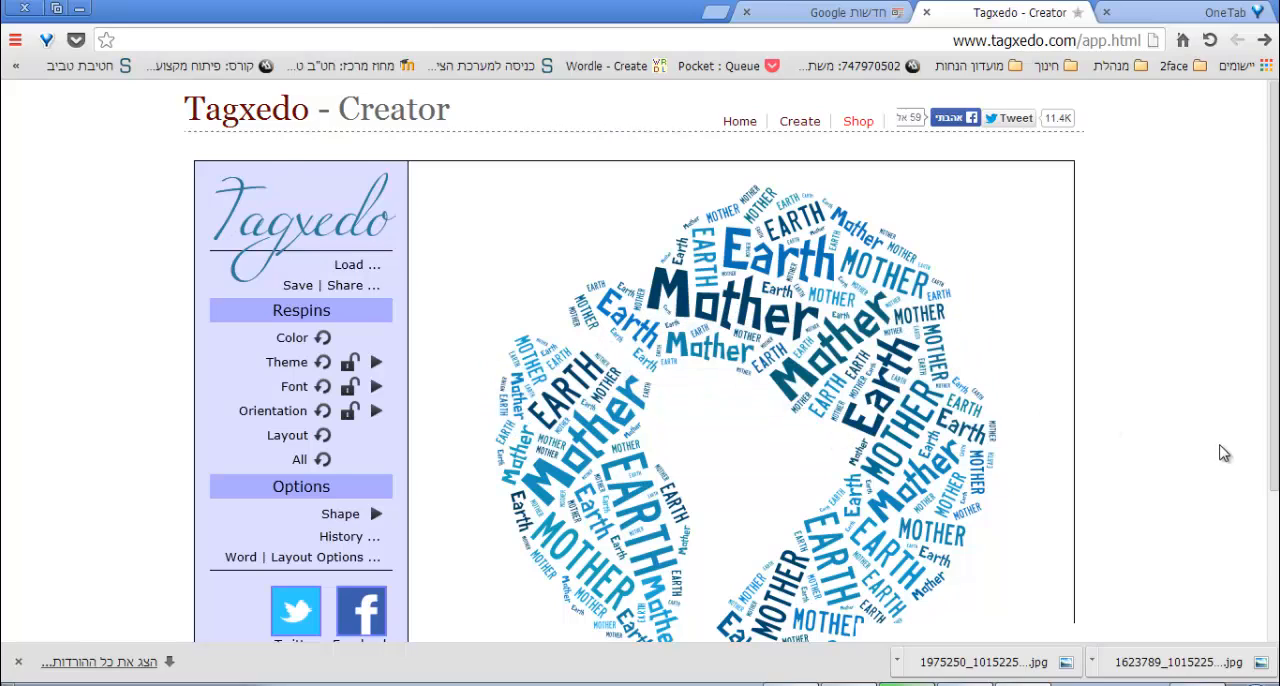
{"action": "scroll", "coordinate": [1220, 470], "scroll_direction": "down", "scroll_amount": 1}
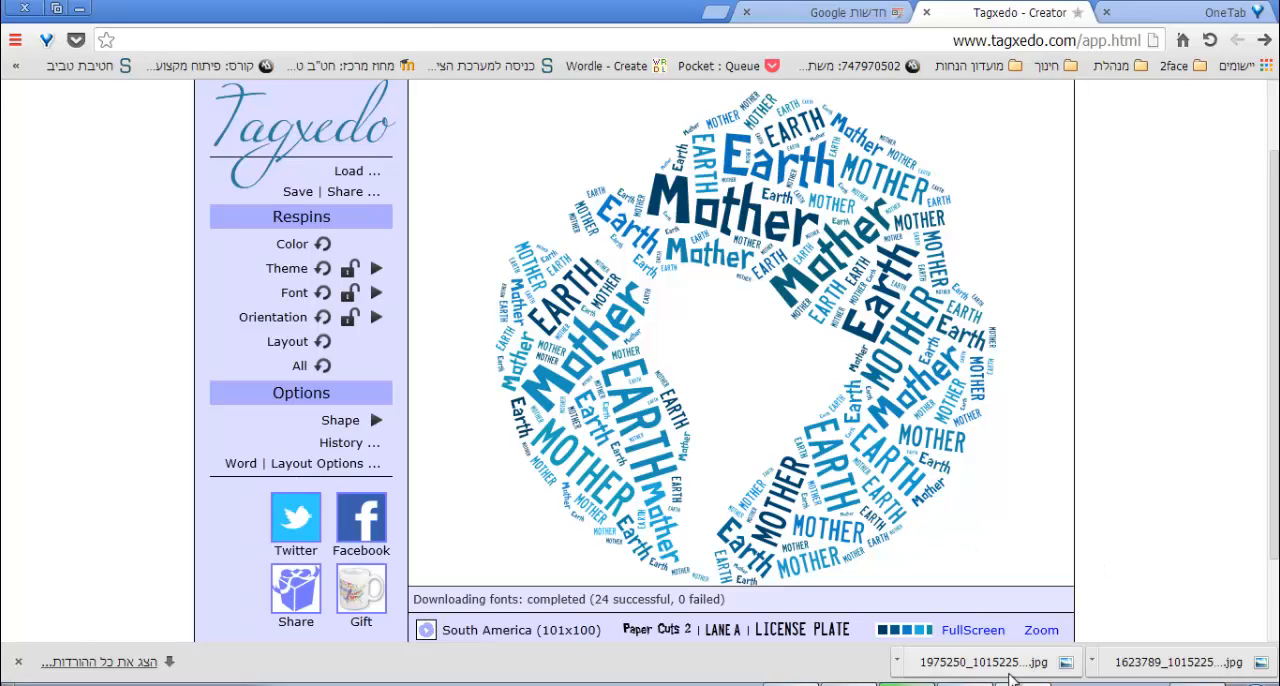
{"action": "left_click", "coordinate": [352, 174]}
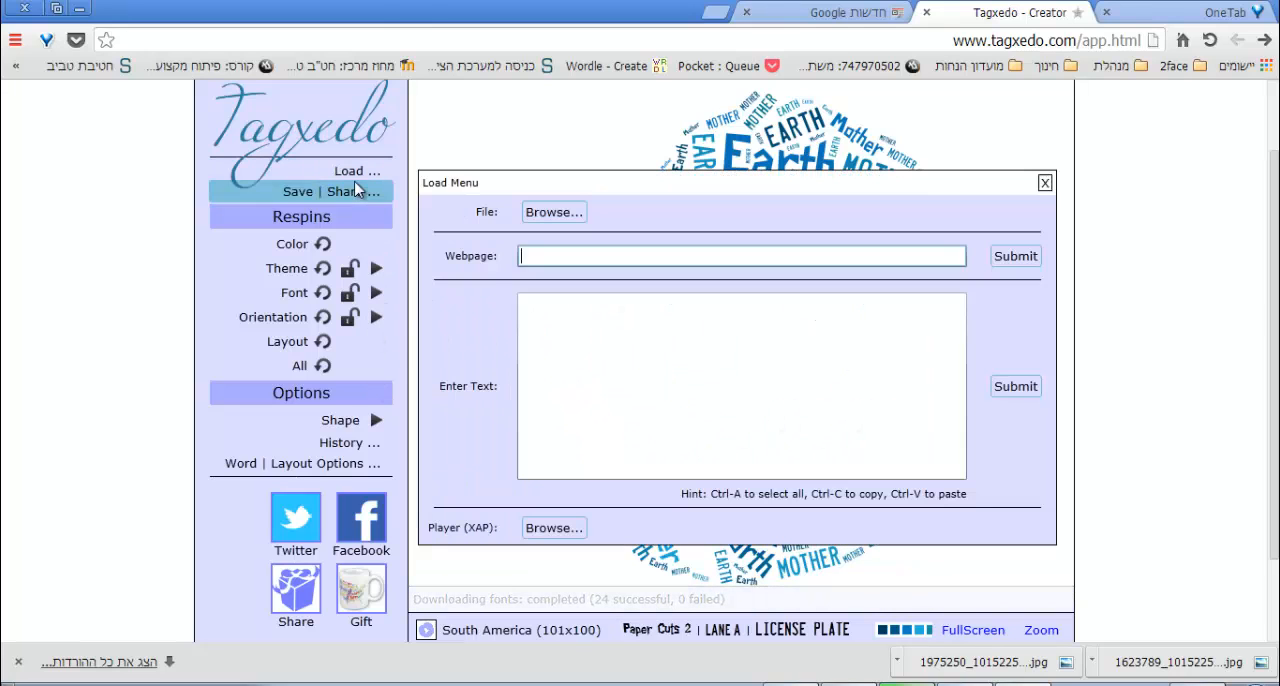
{"action": "left_click", "coordinate": [561, 349]}
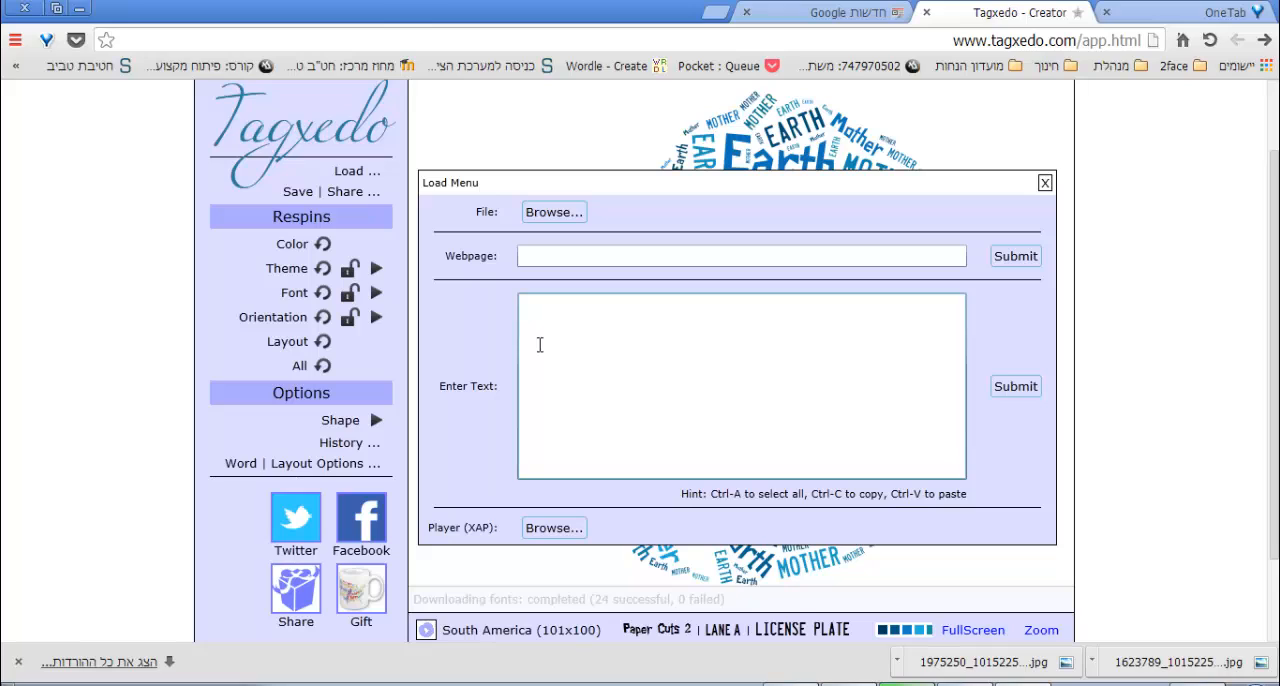
{"action": "key", "text": "ctrl+v"}
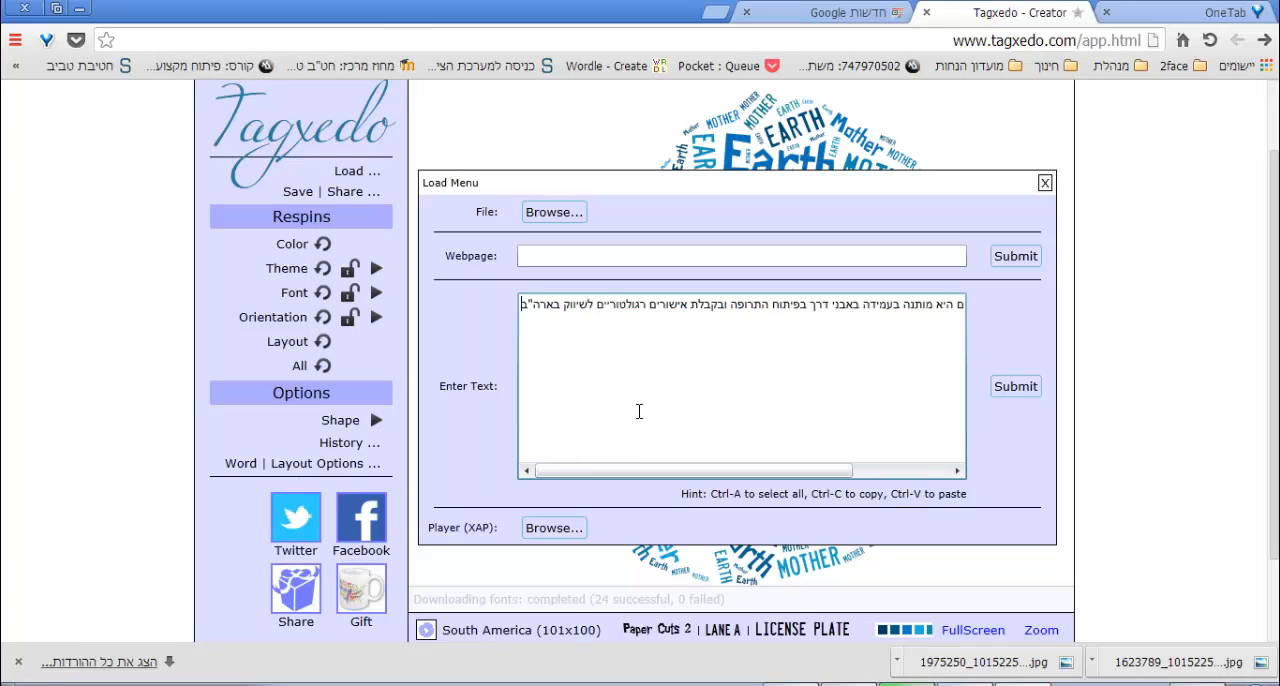
{"action": "left_click", "coordinate": [1018, 394]}
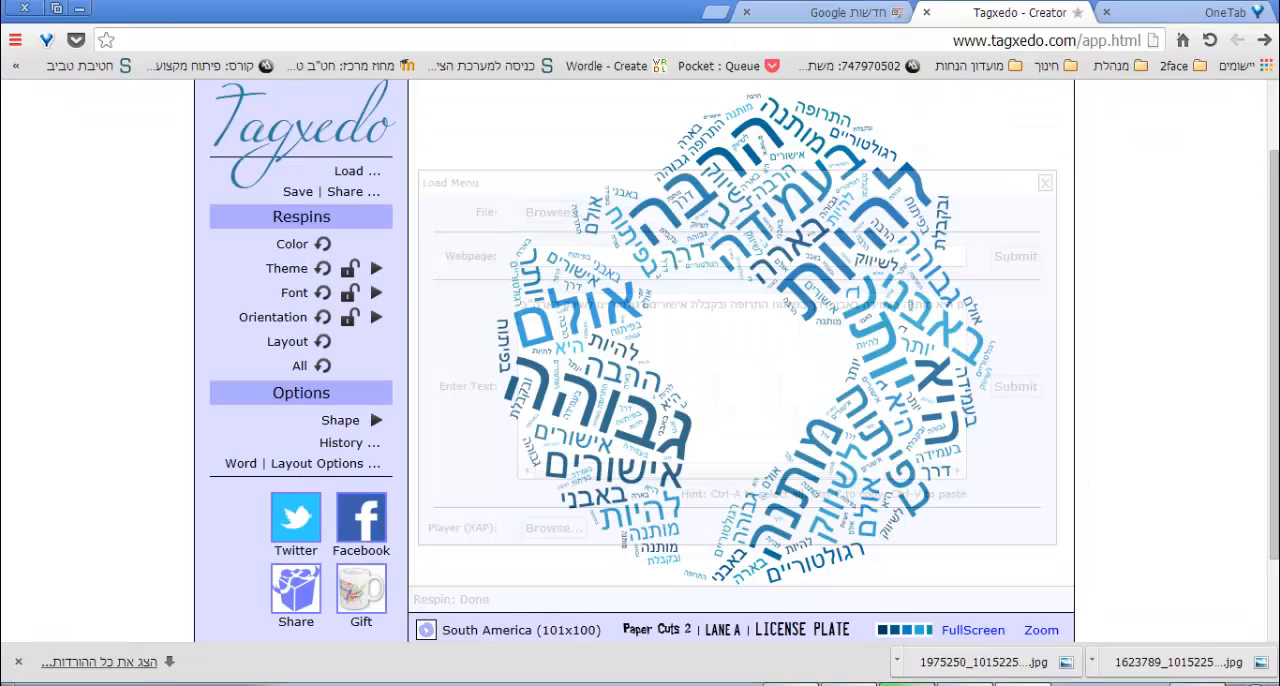
{"action": "left_click", "coordinate": [1044, 186]}
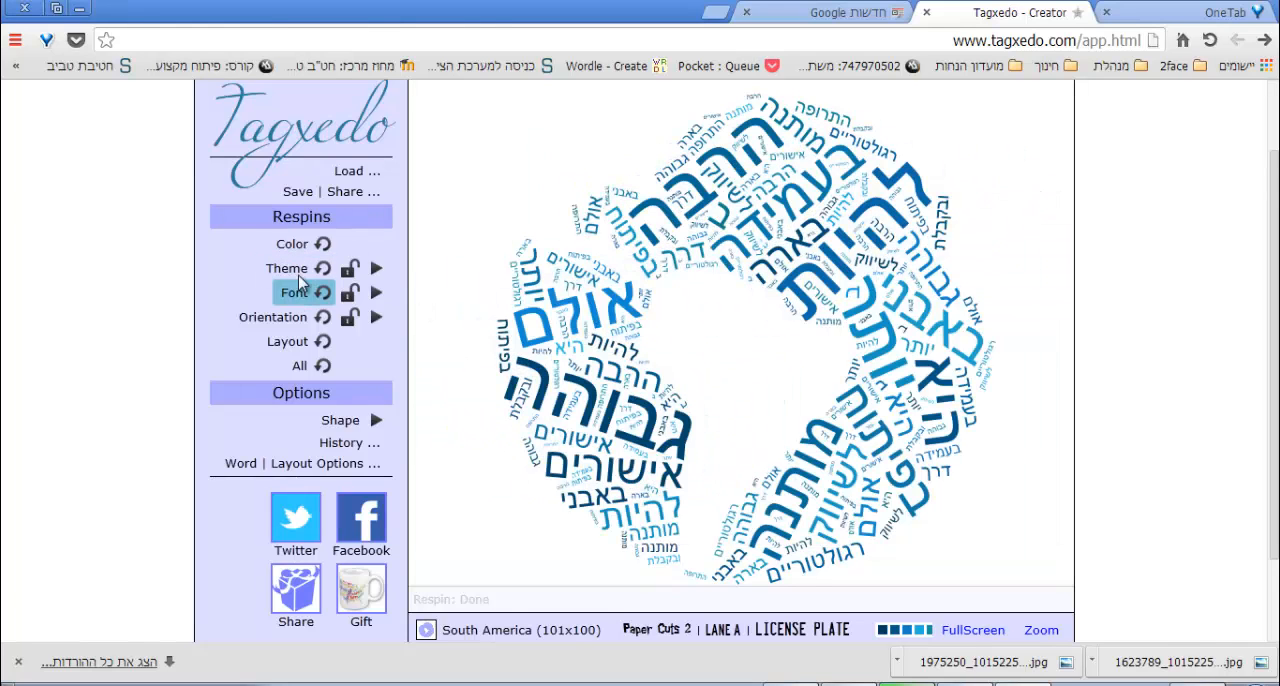
Restyle the word cloud by respinning the theme twice and the font once, with Horizontal orientation.
{"action": "left_click", "coordinate": [300, 271]}
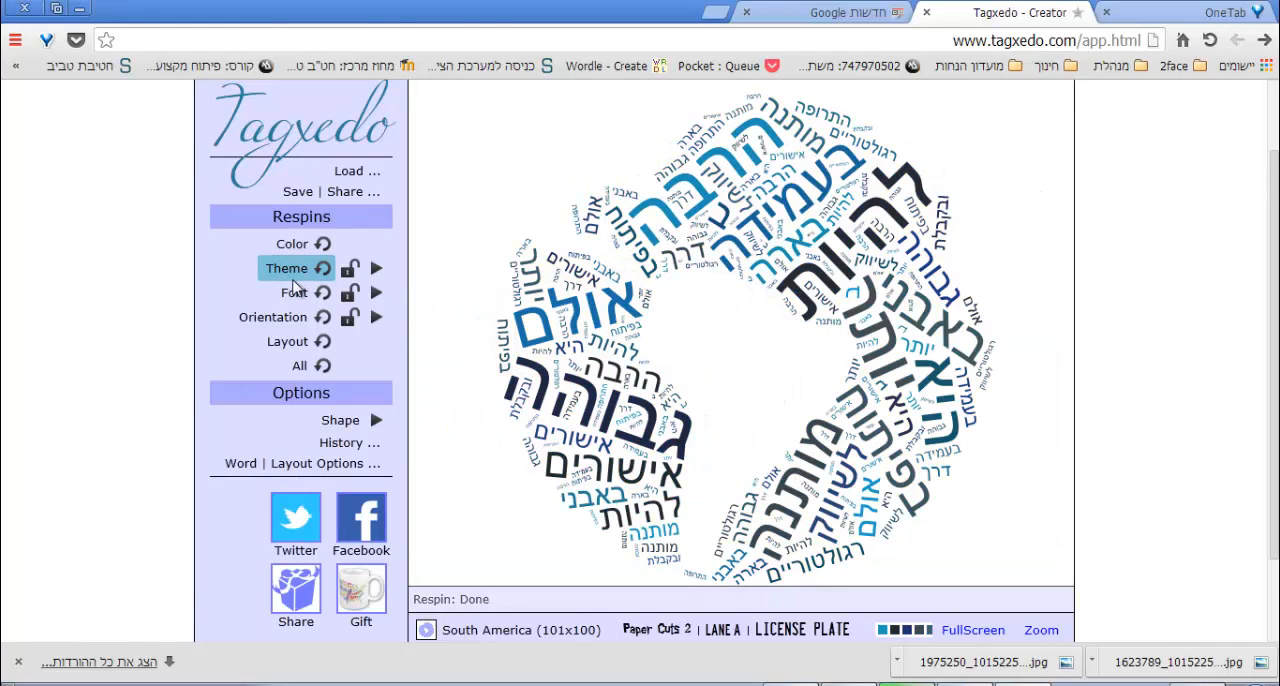
{"action": "left_click", "coordinate": [295, 279]}
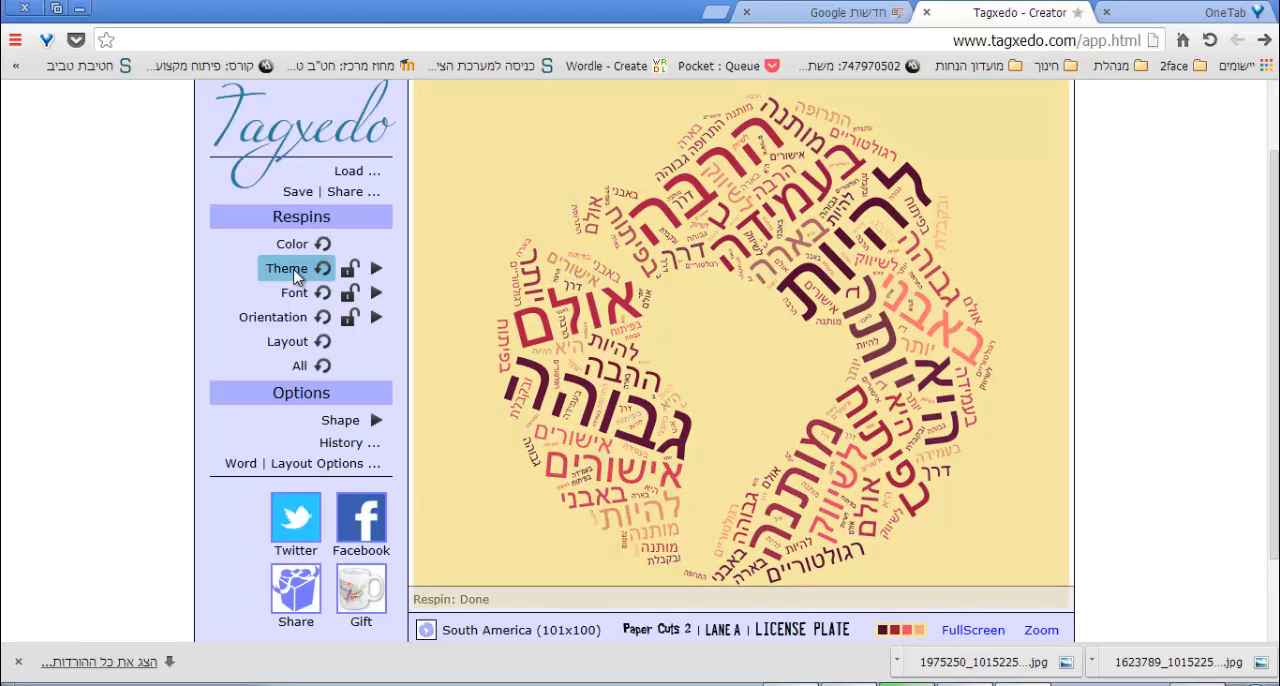
{"action": "left_click", "coordinate": [306, 290]}
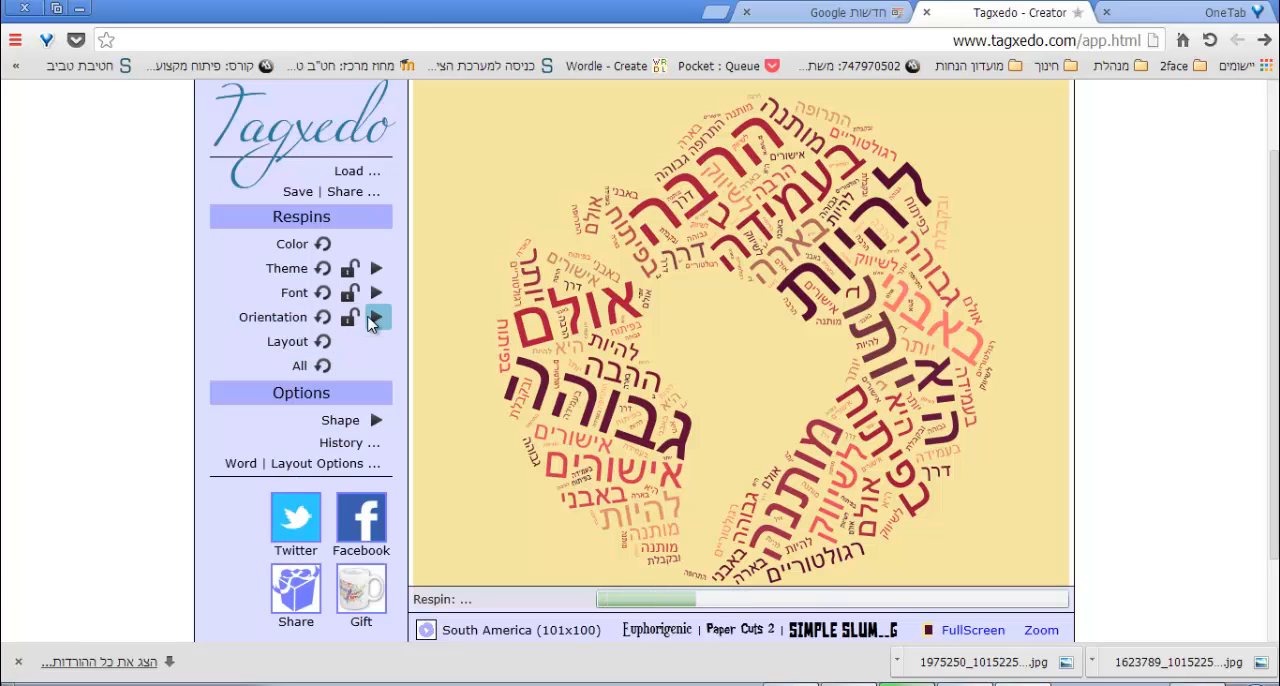
{"action": "left_click", "coordinate": [375, 317]}
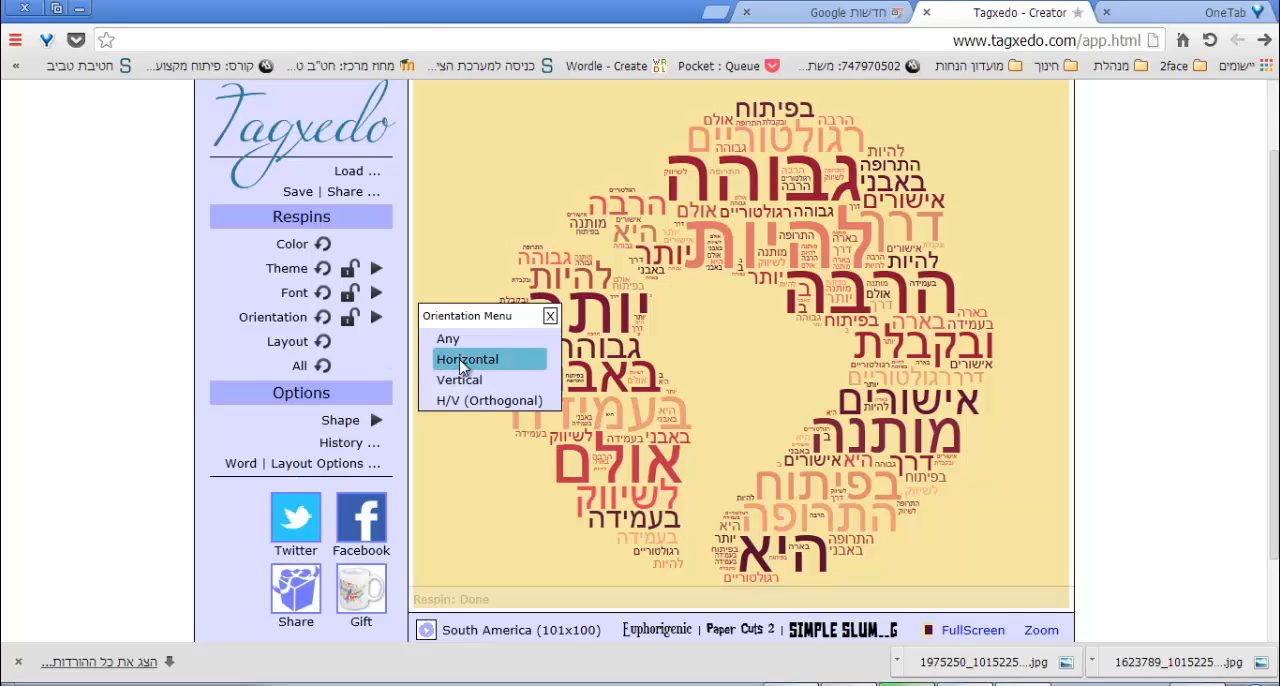
{"action": "left_click", "coordinate": [461, 362]}
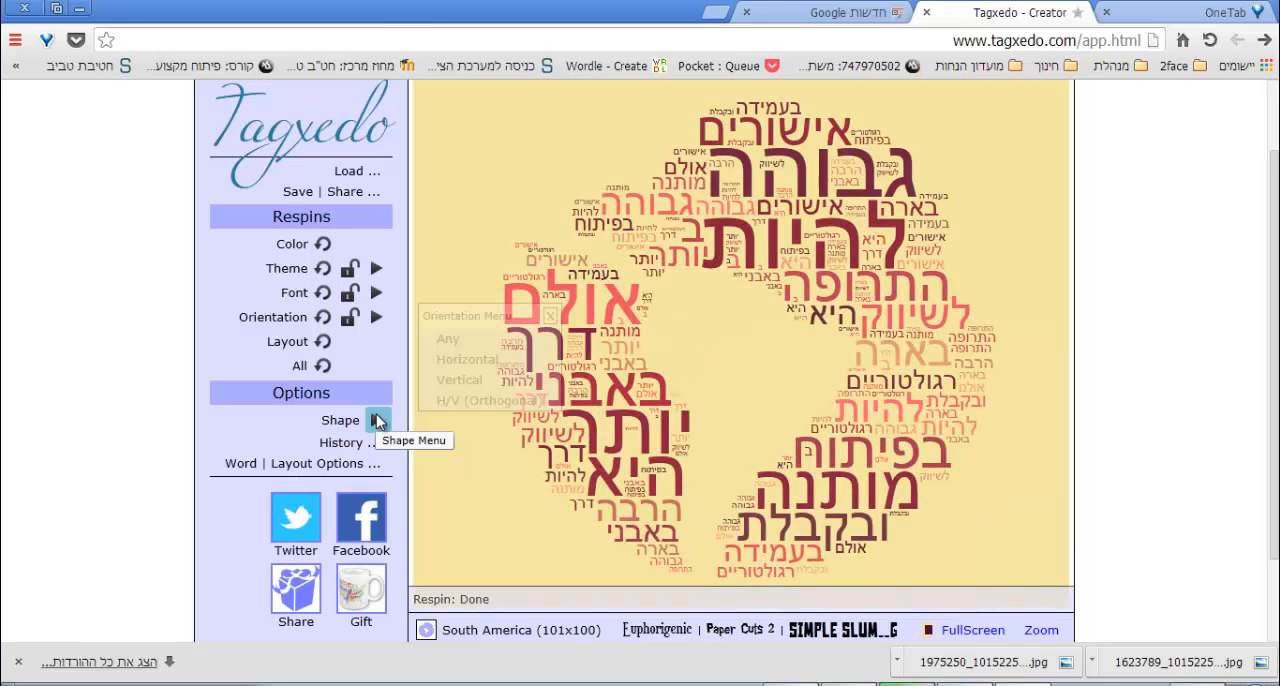
Change the word cloud's shape to Apple.
{"action": "left_click", "coordinate": [380, 420]}
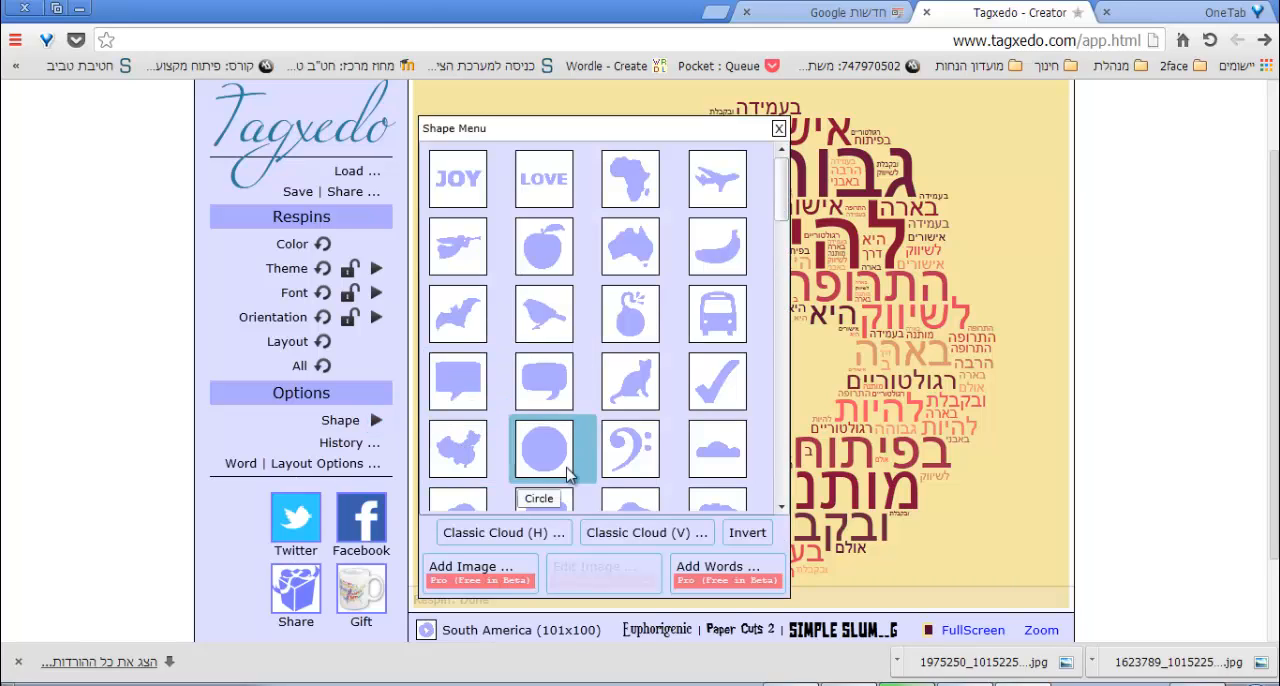
{"action": "scroll", "coordinate": [575, 313], "scroll_direction": "down", "scroll_amount": 1}
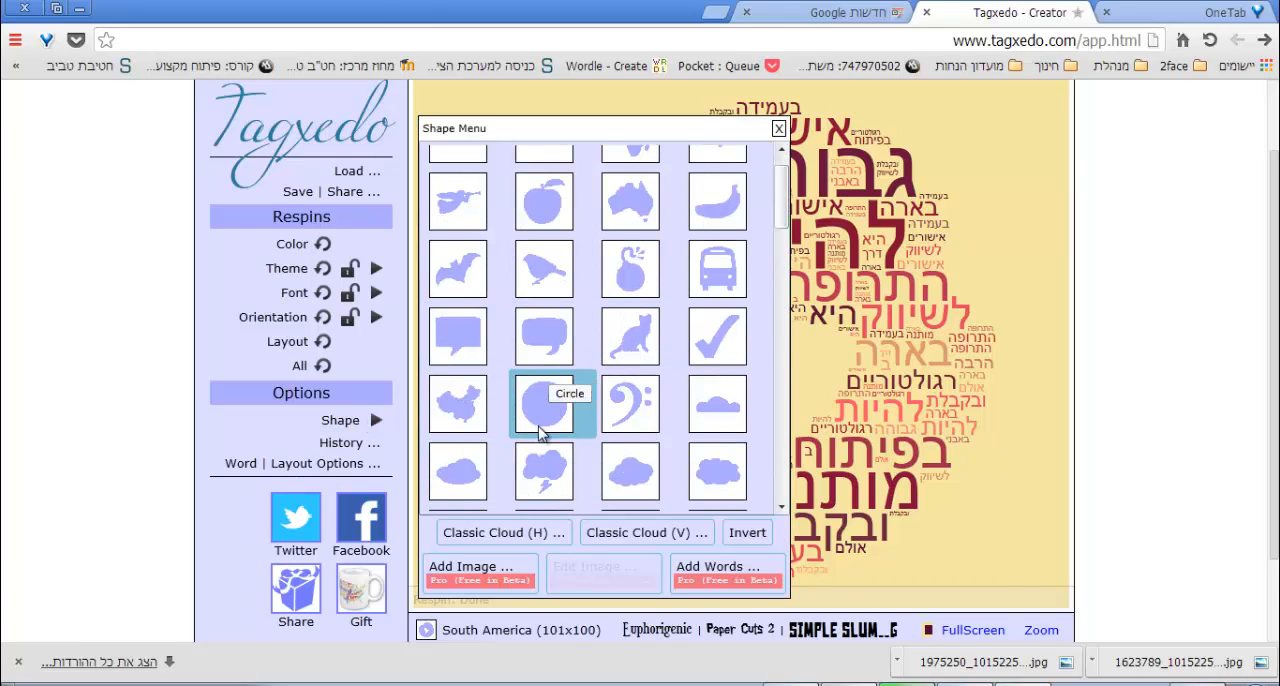
{"action": "scroll", "coordinate": [543, 428], "scroll_direction": "up", "scroll_amount": 3}
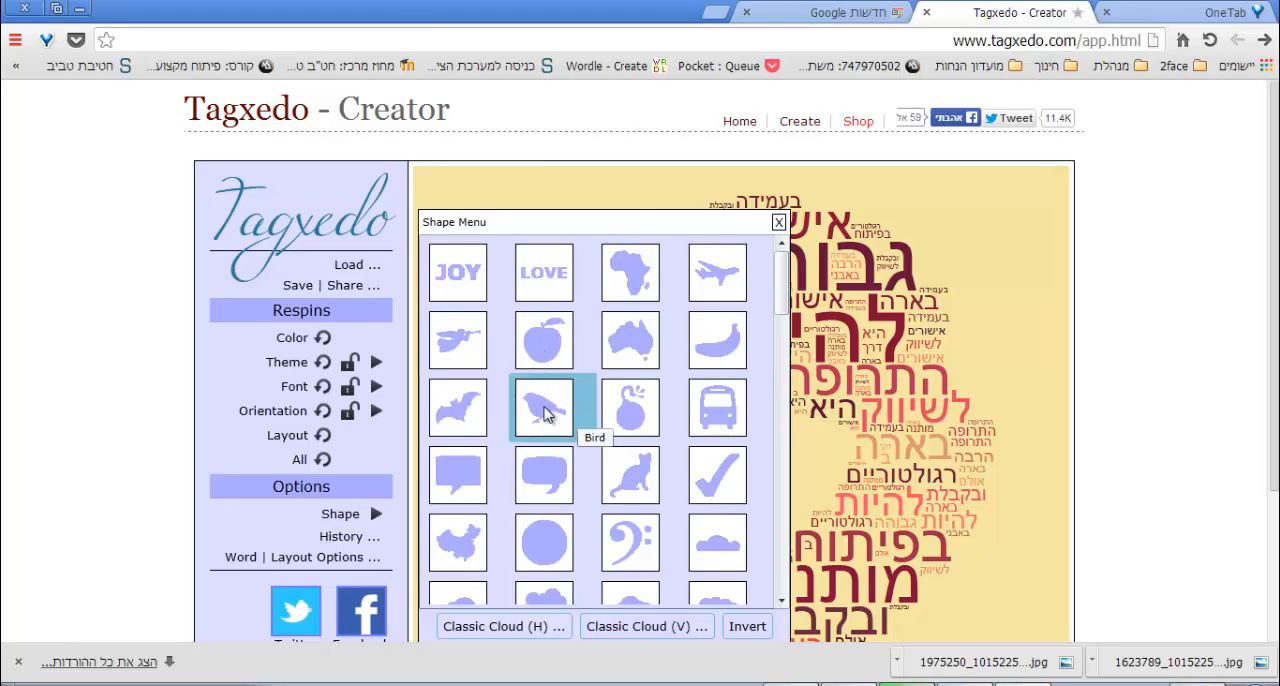
{"action": "scroll", "coordinate": [550, 425], "scroll_direction": "down", "scroll_amount": 3}
{"action": "scroll", "coordinate": [512, 297], "scroll_direction": "up", "scroll_amount": 1}
{"action": "left_click", "coordinate": [512, 297]}
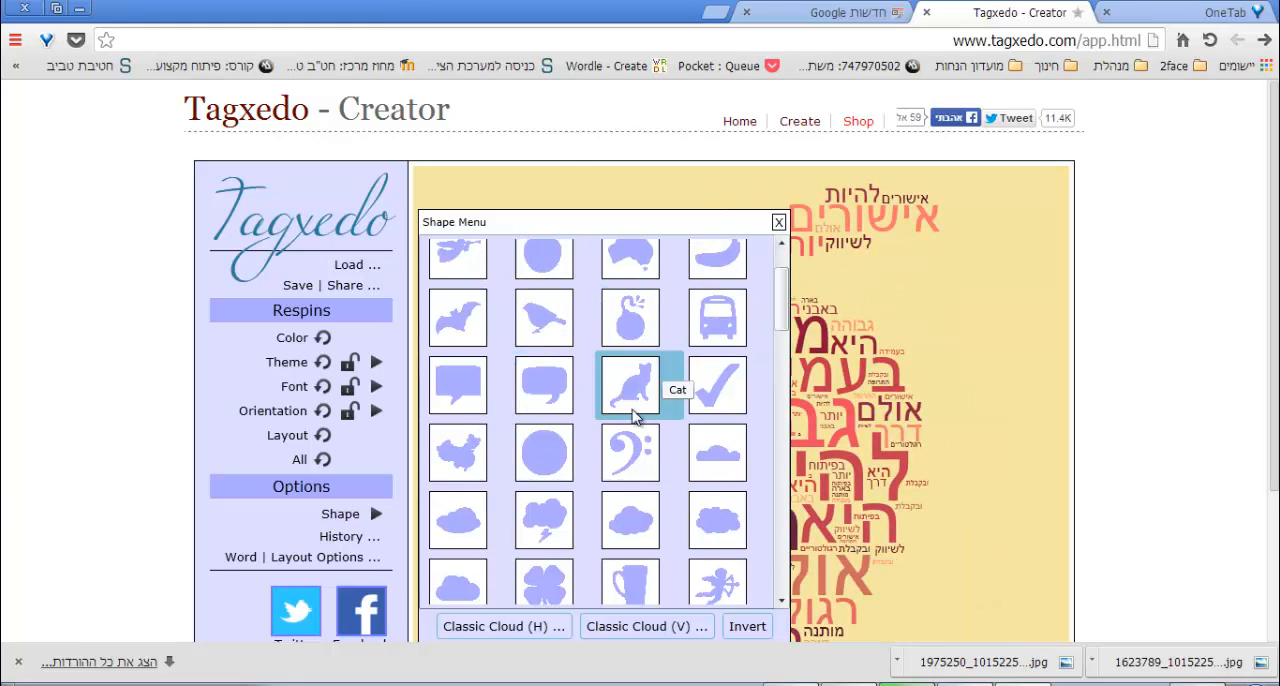
{"action": "left_click", "coordinate": [779, 222]}
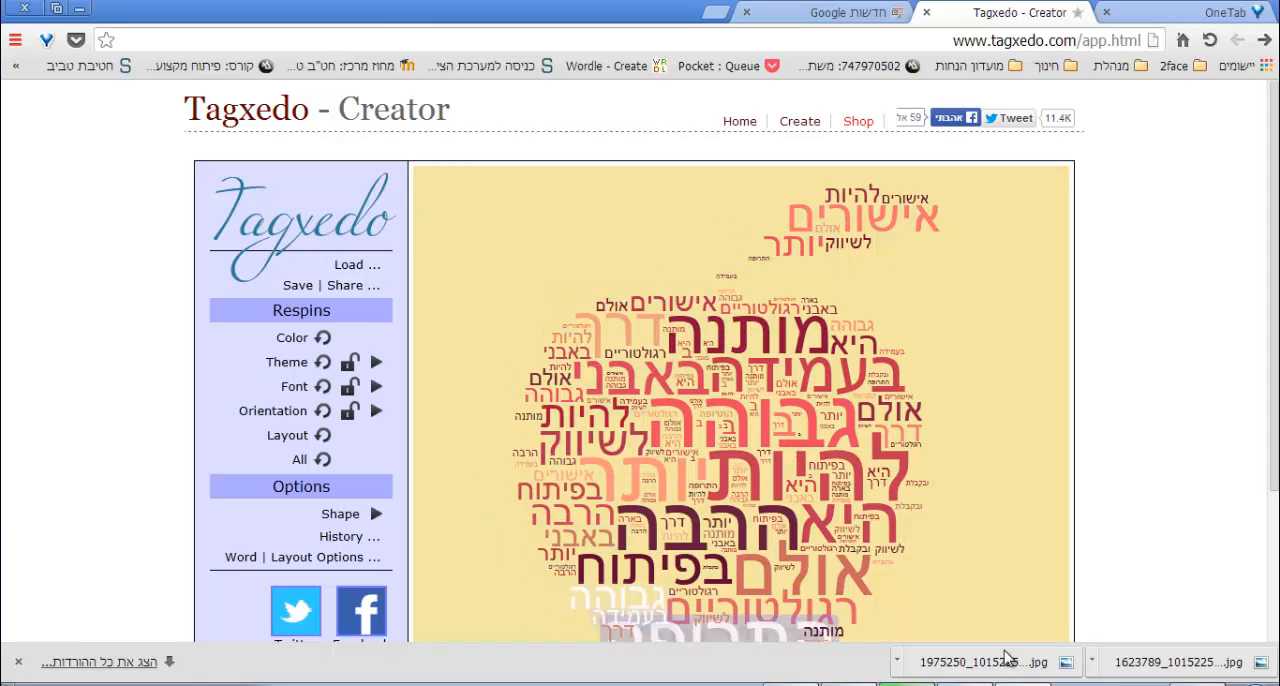
Save the apple word cloud as a 250KP JPG named jjfdhhjs in the Pictures library and return to the Tagxedo home page.
{"action": "scroll", "coordinate": [1275, 437], "scroll_direction": "down", "scroll_amount": 2}
{"action": "scroll", "coordinate": [1226, 464], "scroll_direction": "up", "scroll_amount": 1}
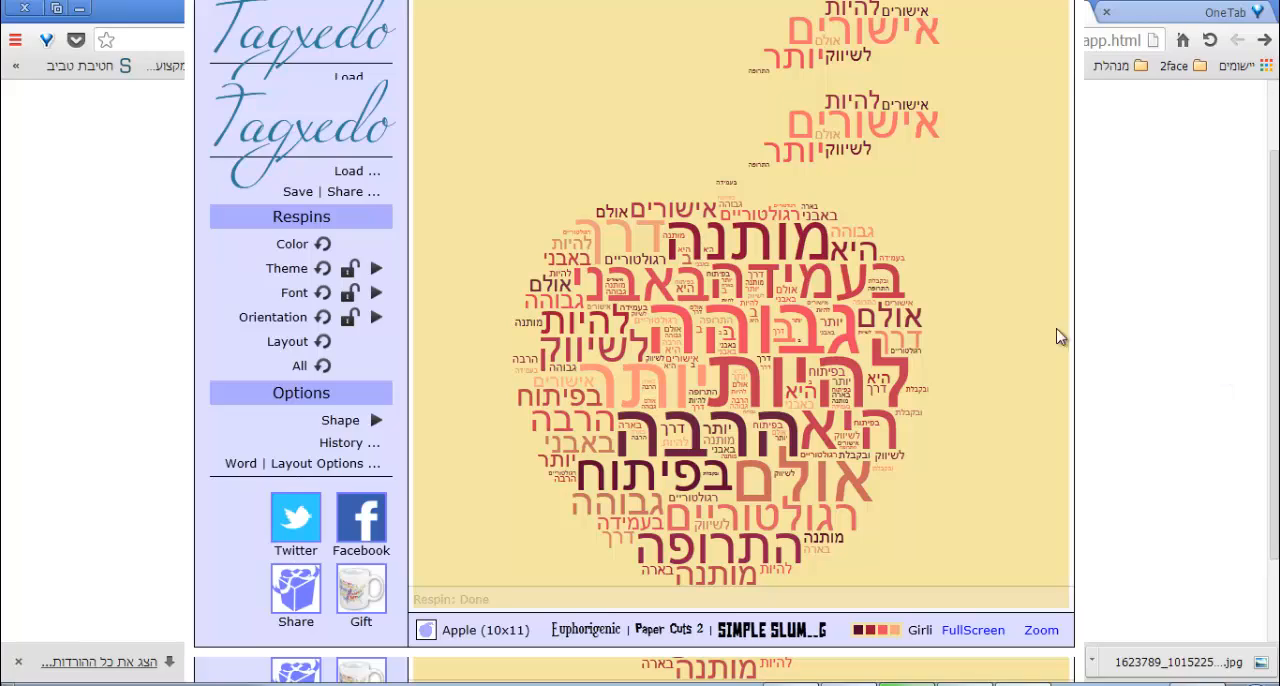
{"action": "scroll", "coordinate": [1057, 334], "scroll_direction": "down", "scroll_amount": 1}
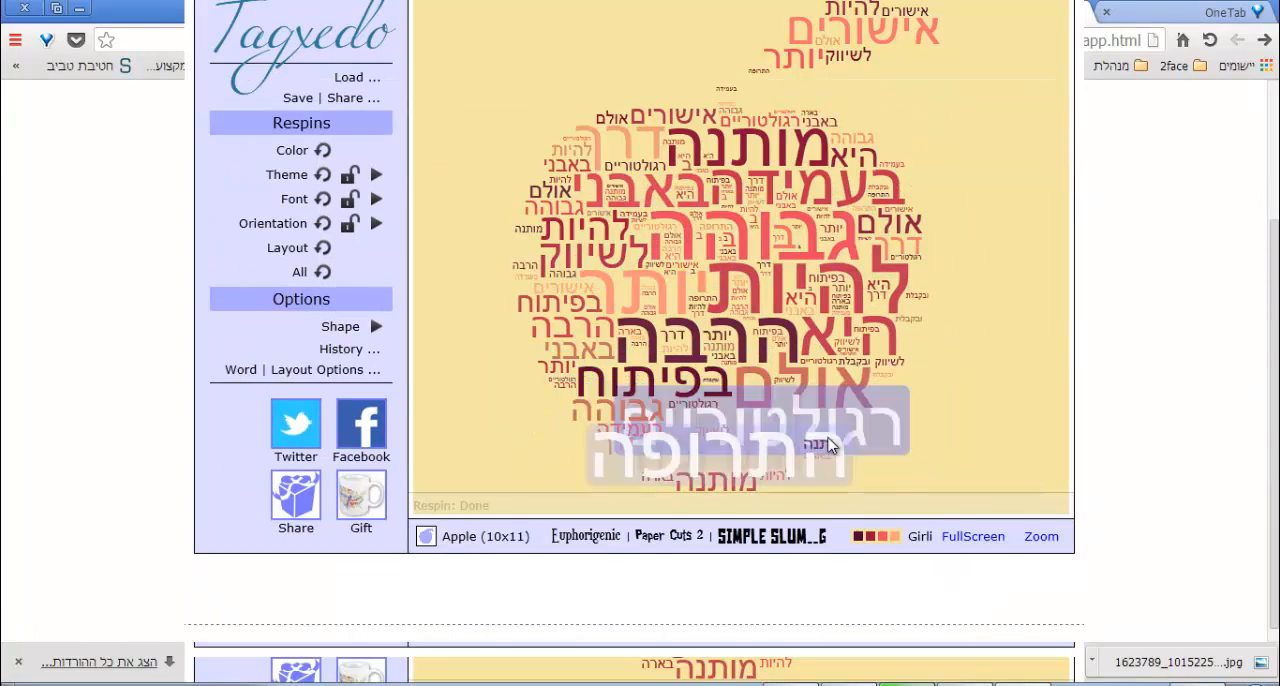
{"action": "scroll", "coordinate": [440, 221], "scroll_direction": "up", "scroll_amount": 1}
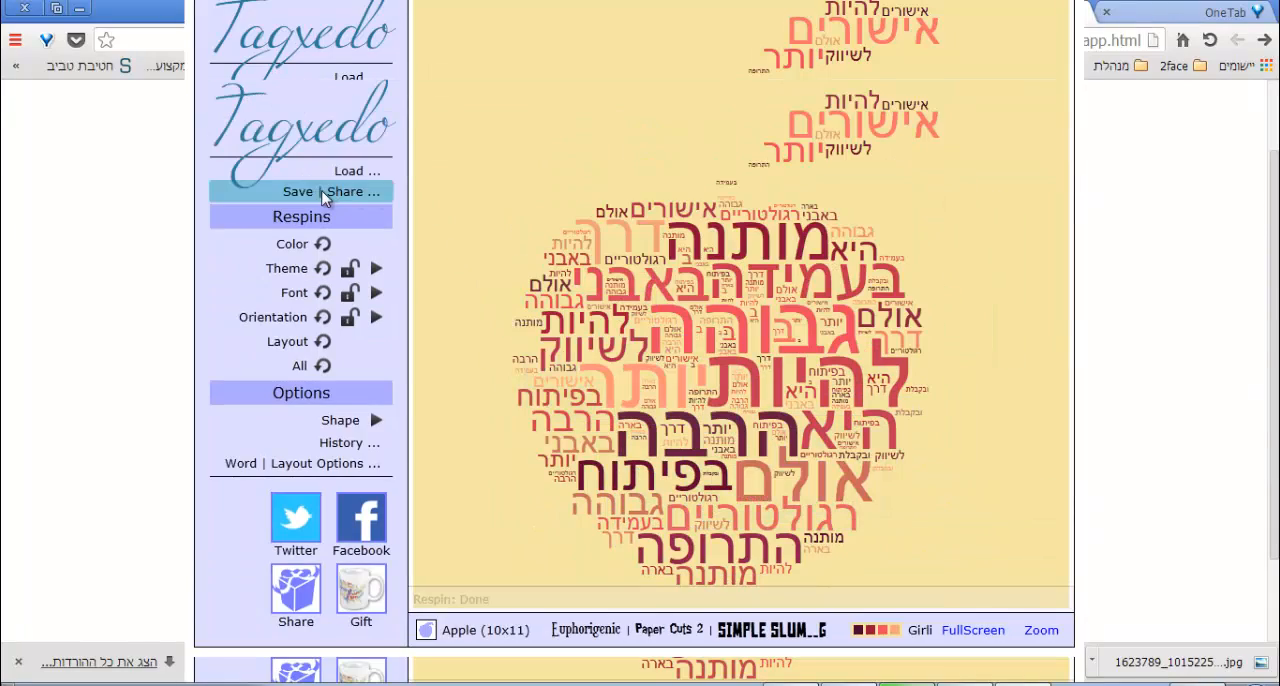
{"action": "scroll", "coordinate": [606, 285], "scroll_direction": "up", "scroll_amount": 1}
{"action": "scroll", "coordinate": [608, 284], "scroll_direction": "down", "scroll_amount": 1}
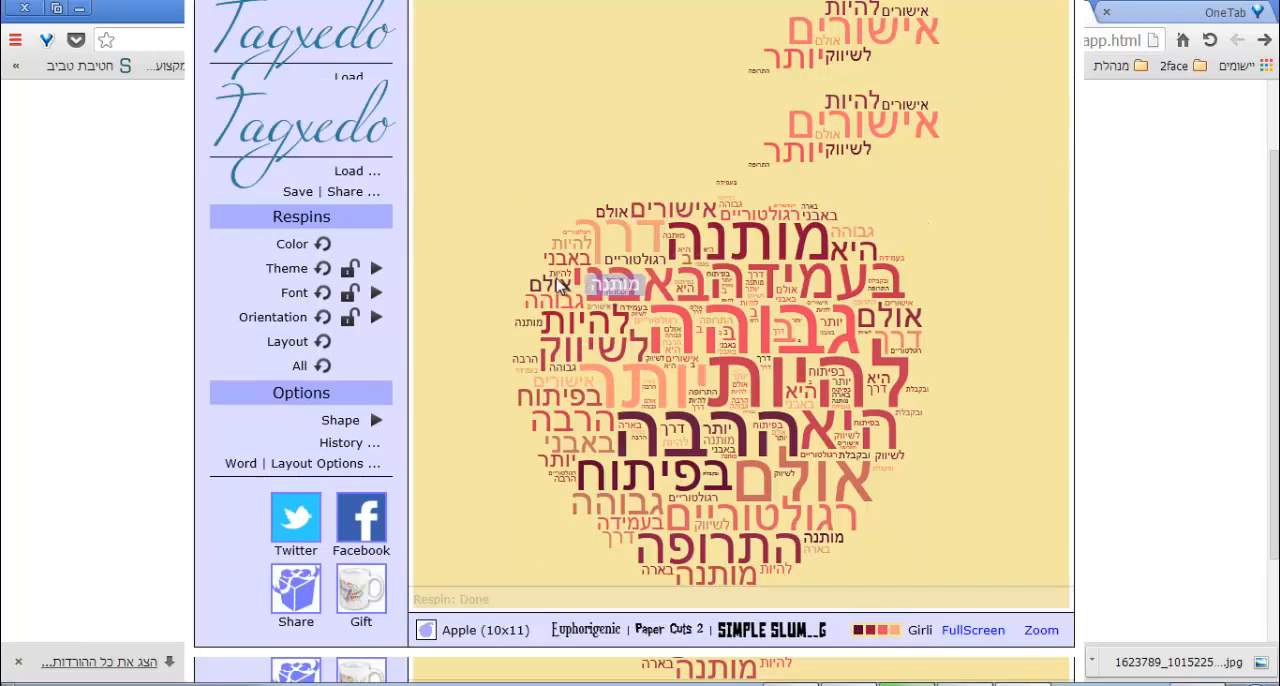
{"action": "left_click", "coordinate": [337, 197]}
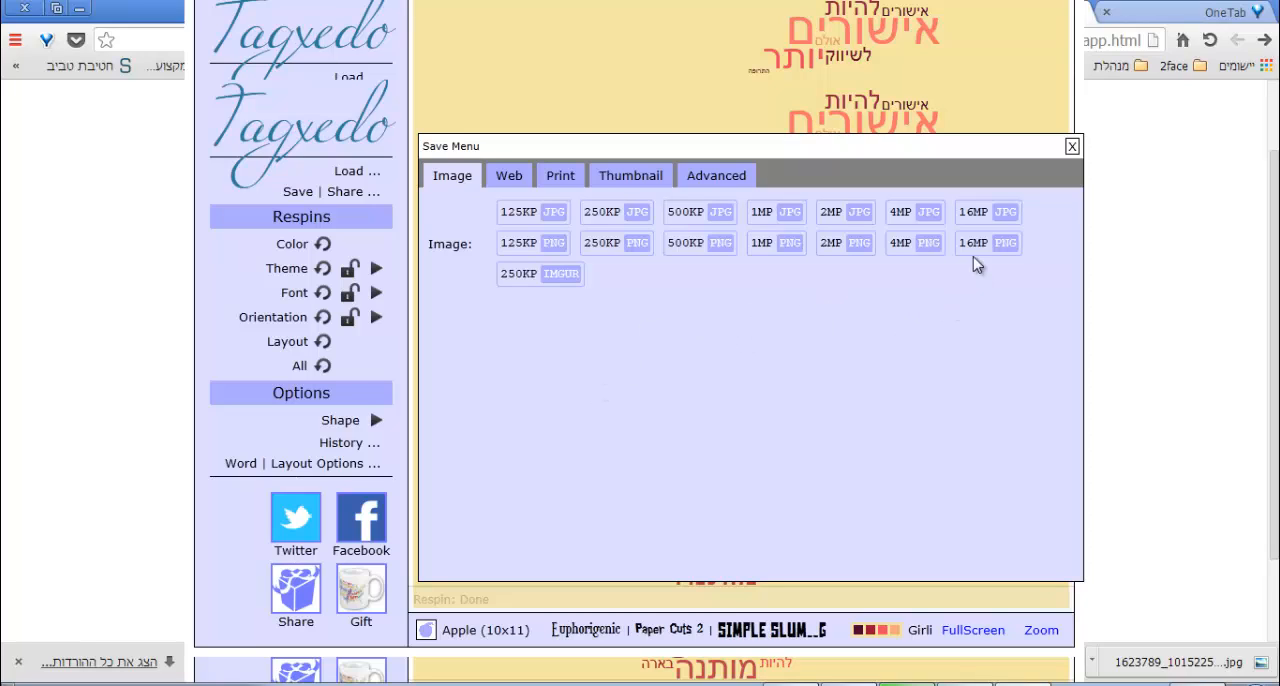
{"action": "left_click", "coordinate": [607, 216]}
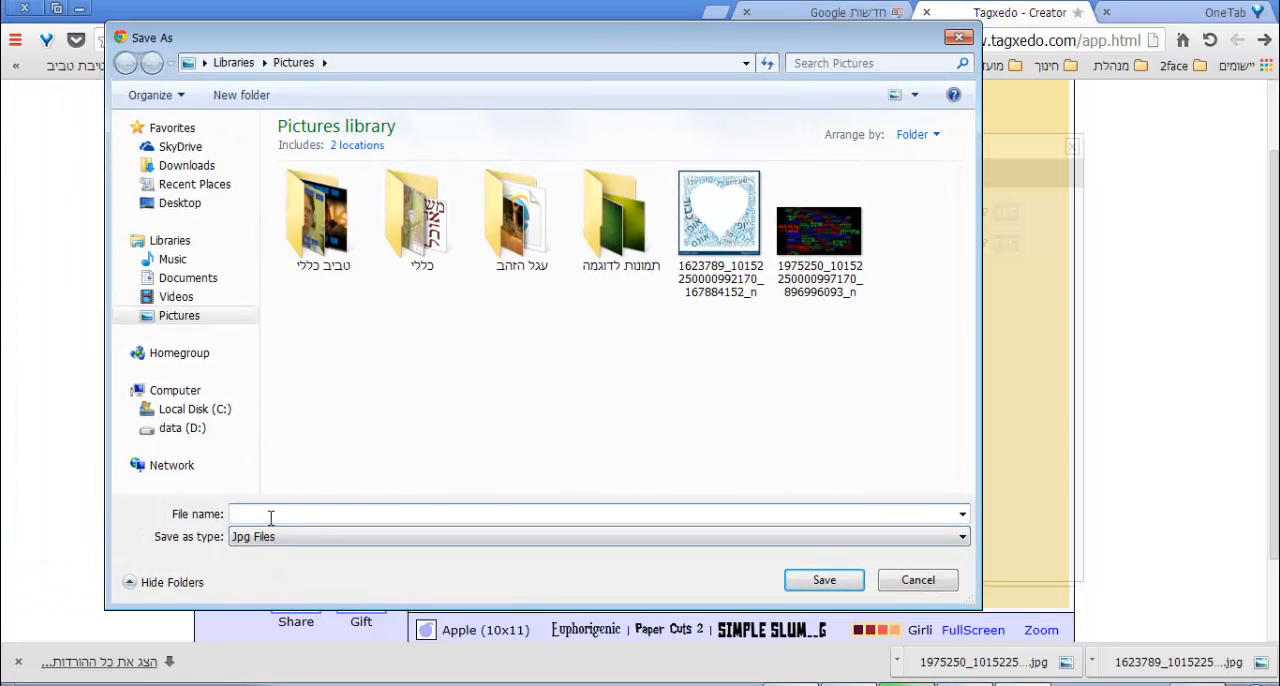
{"action": "key", "text": "Return"}
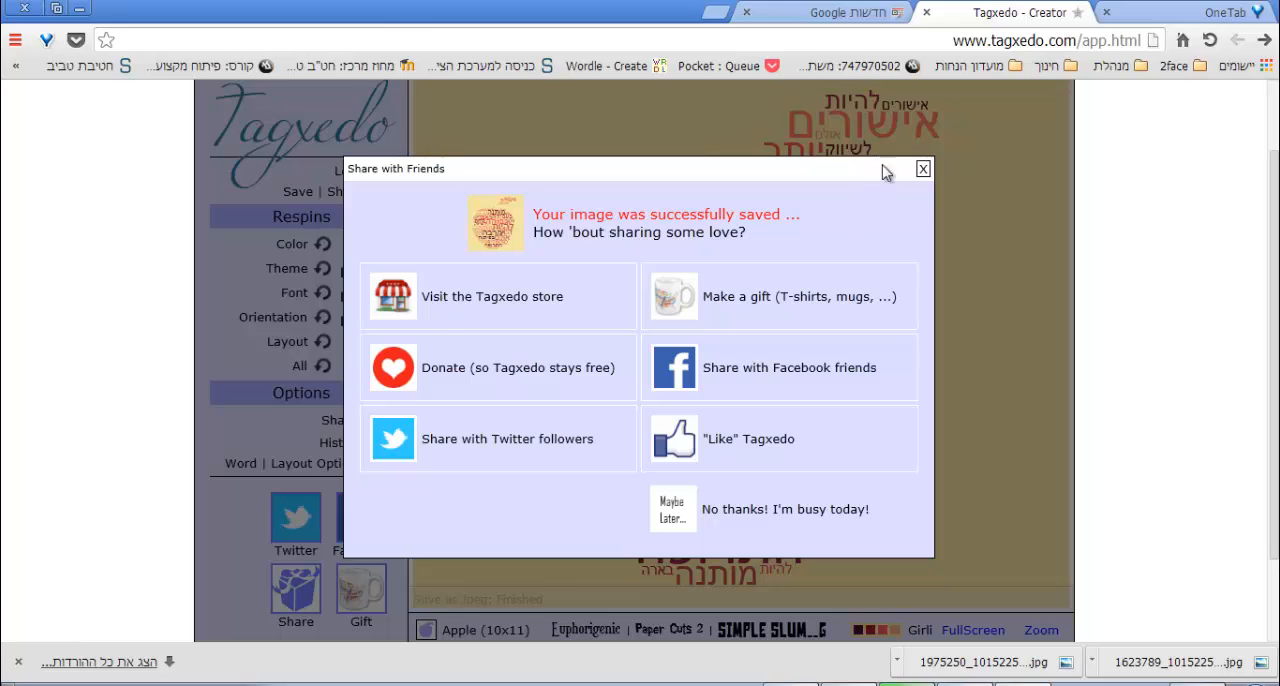
{"action": "left_click", "coordinate": [924, 169]}
{"action": "scroll", "coordinate": [1060, 360], "scroll_direction": "up", "scroll_amount": 1}
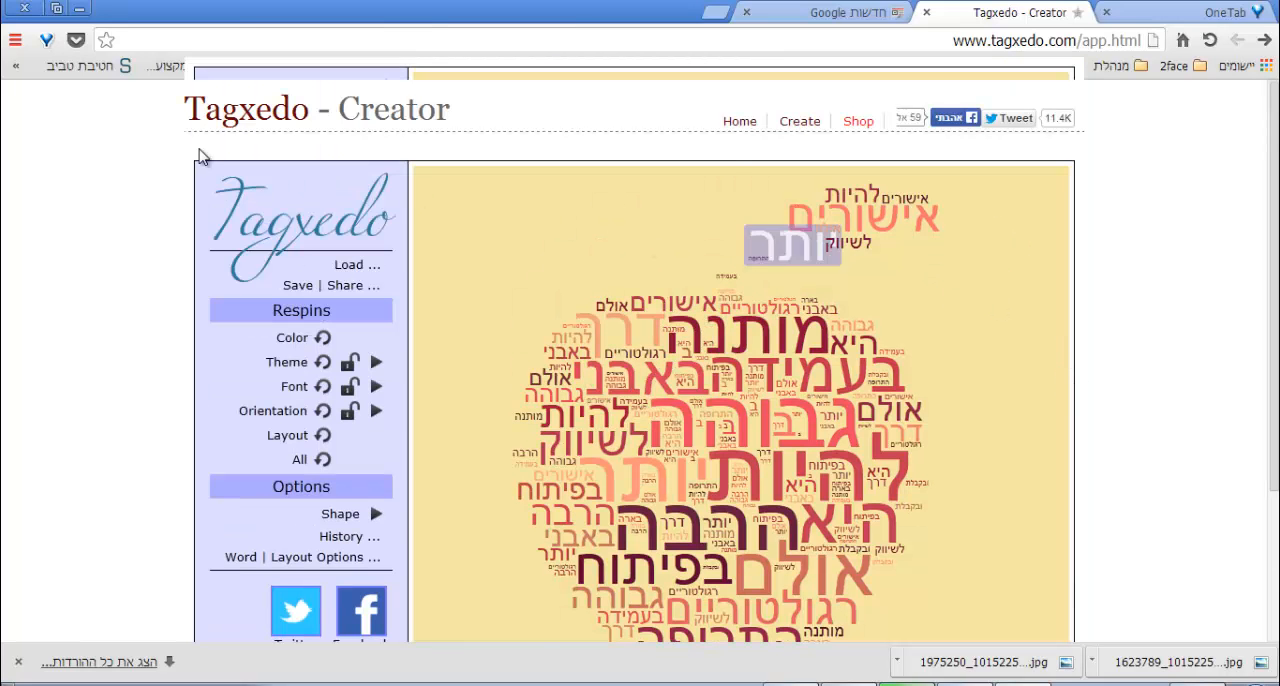
{"action": "left_click", "coordinate": [212, 113]}
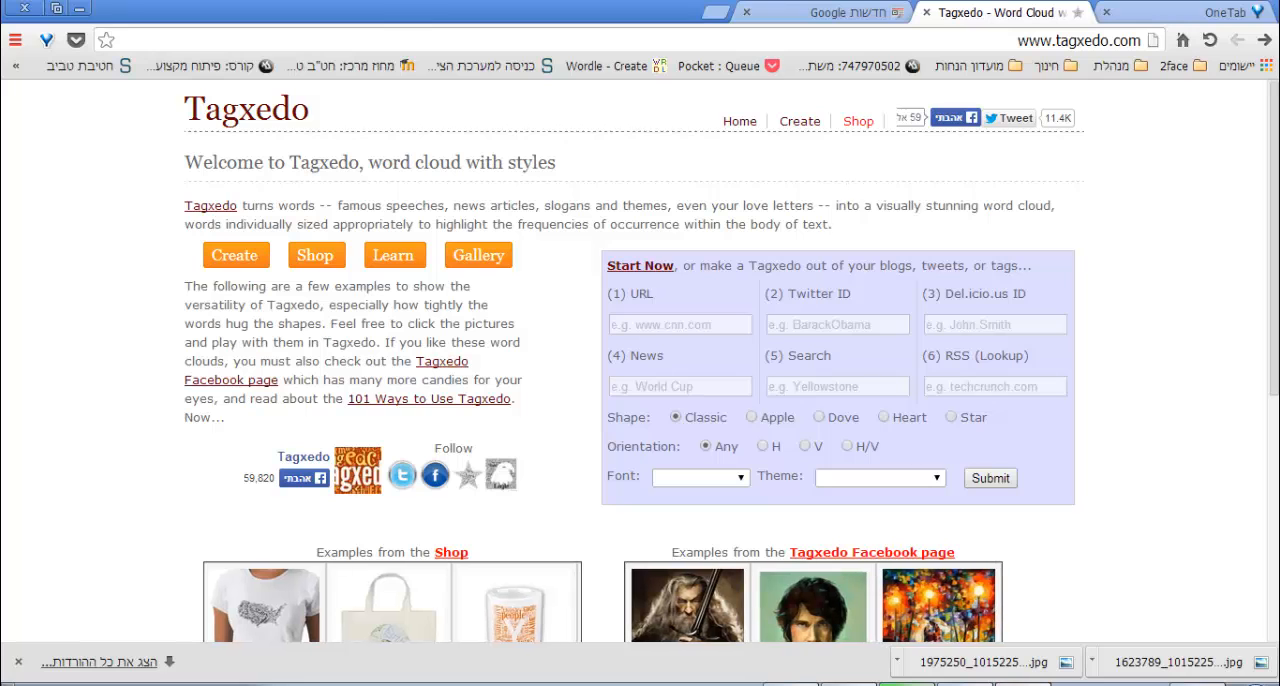
Open the saved jjfdhhjs picture from the Pictures folder and maximize its viewer window.
{"action": "left_click", "coordinate": [1197, 684]}
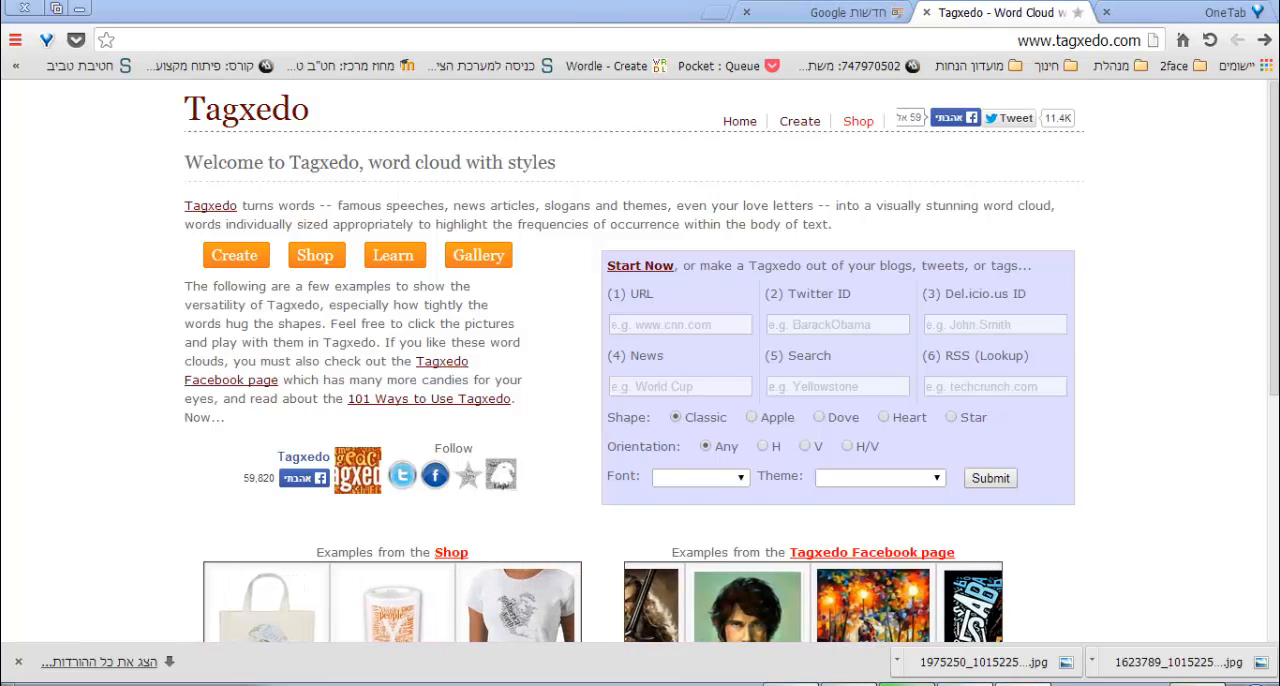
{"action": "double_click", "coordinate": [413, 325]}
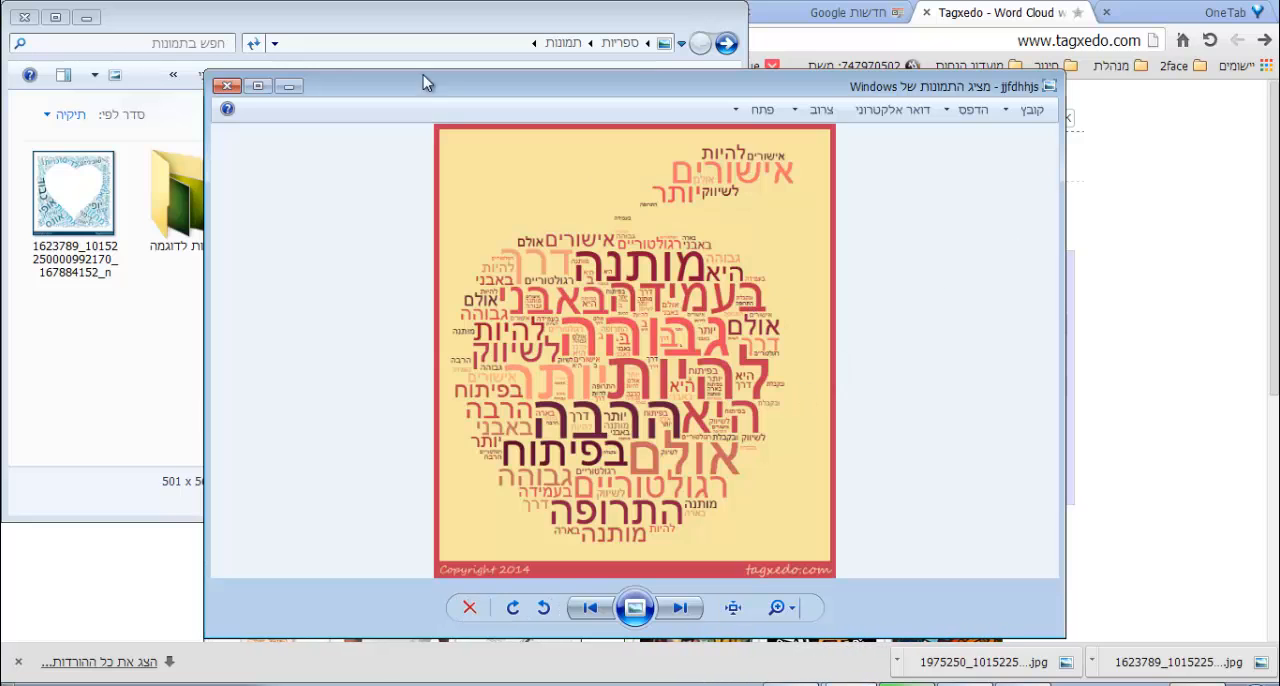
{"action": "left_click", "coordinate": [257, 85]}
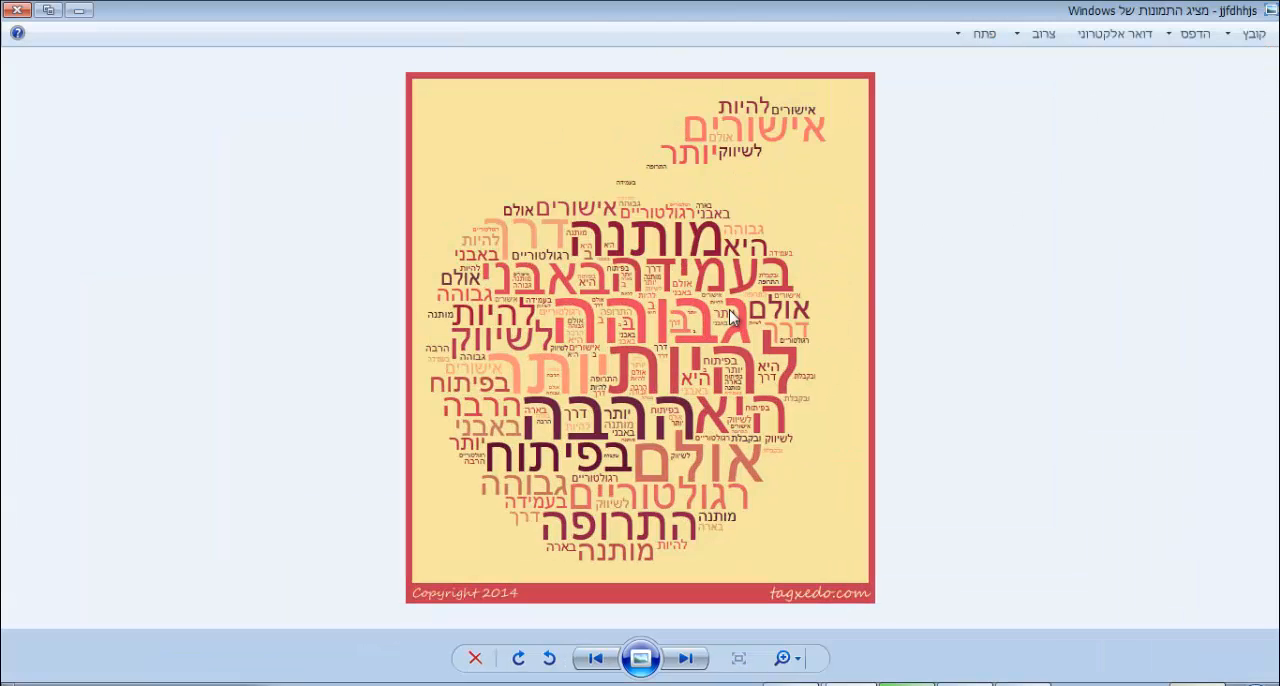